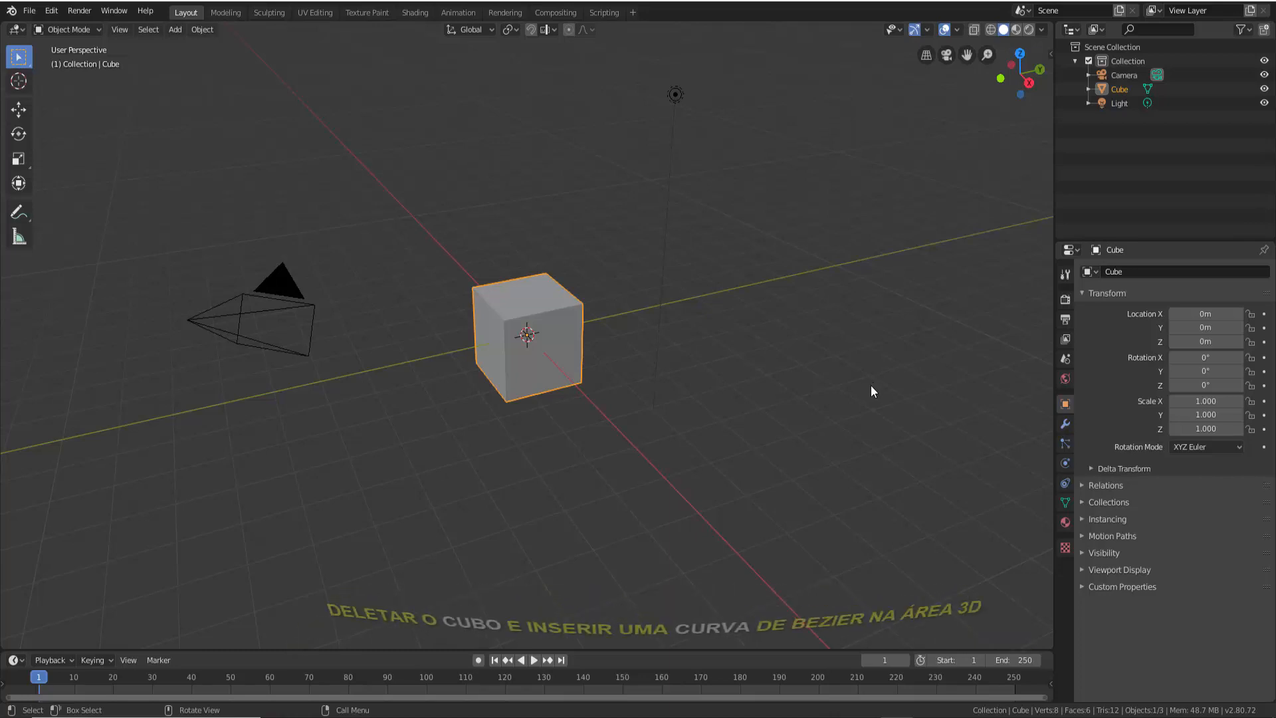
# Delete the default cube and add a Bezier curve at the scene origin.
pyautogui.press('x')
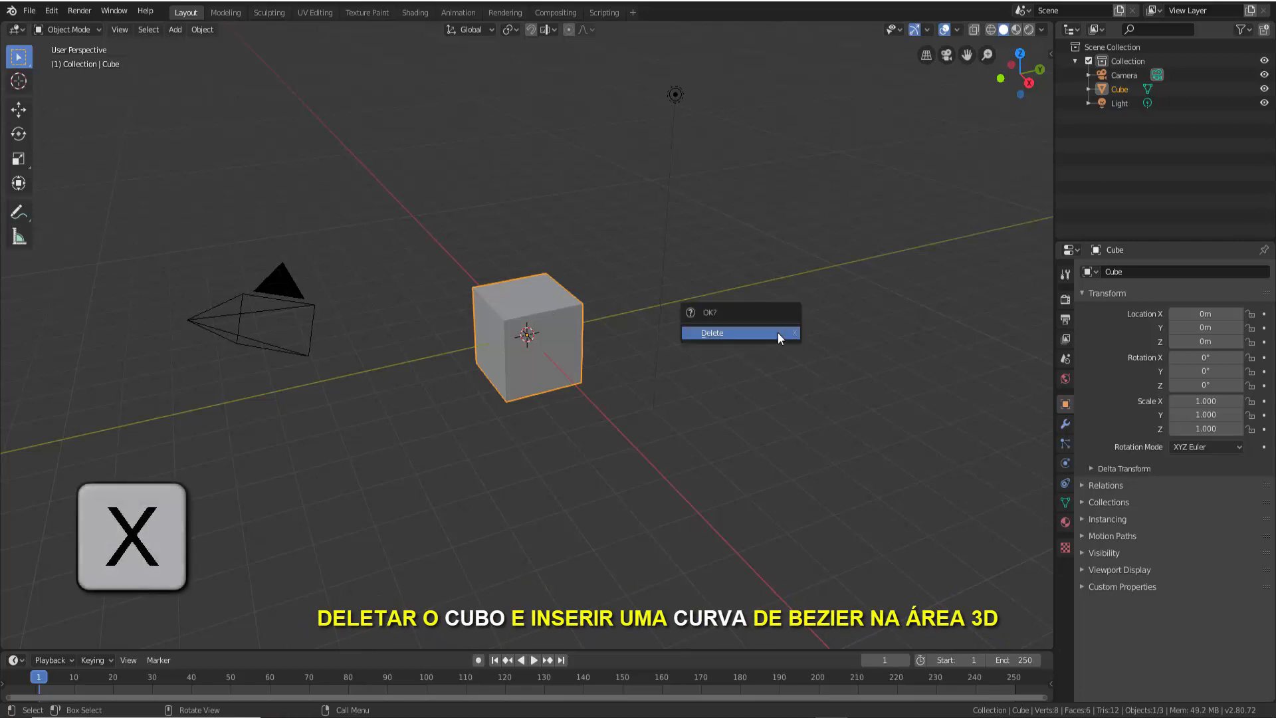
pyautogui.click(778, 334)
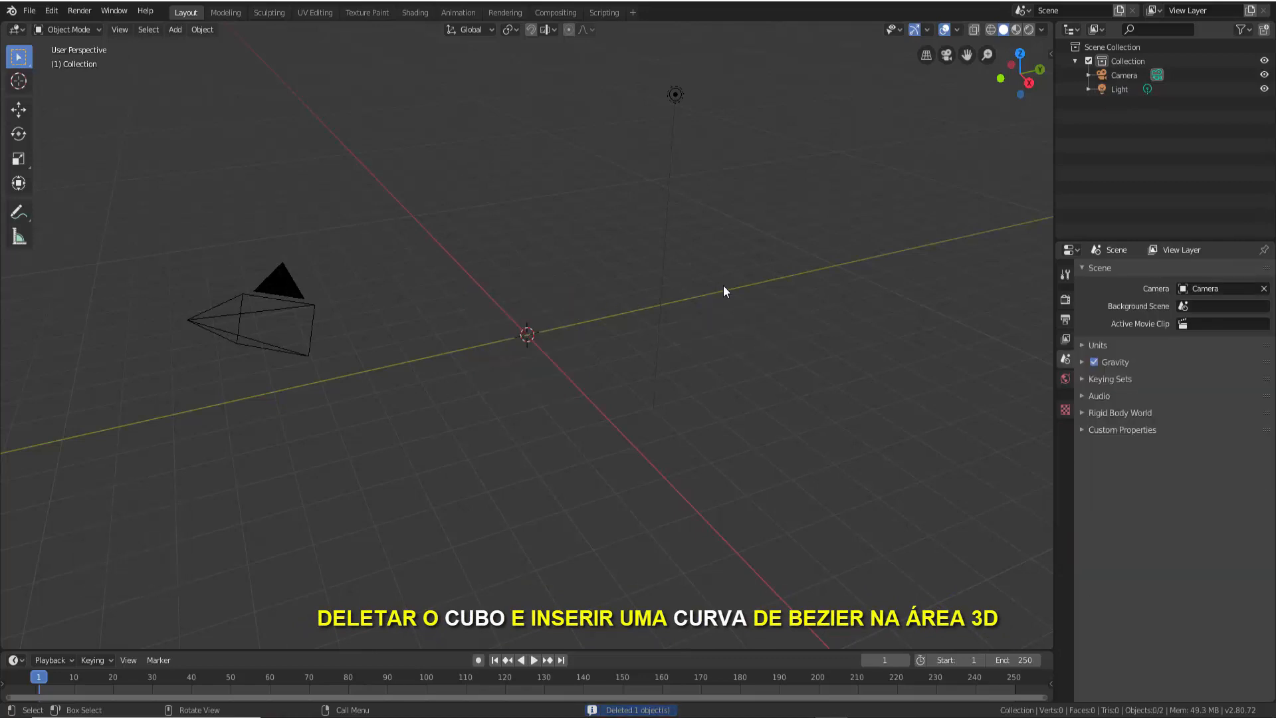
pyautogui.hotkey('shift', 'a')
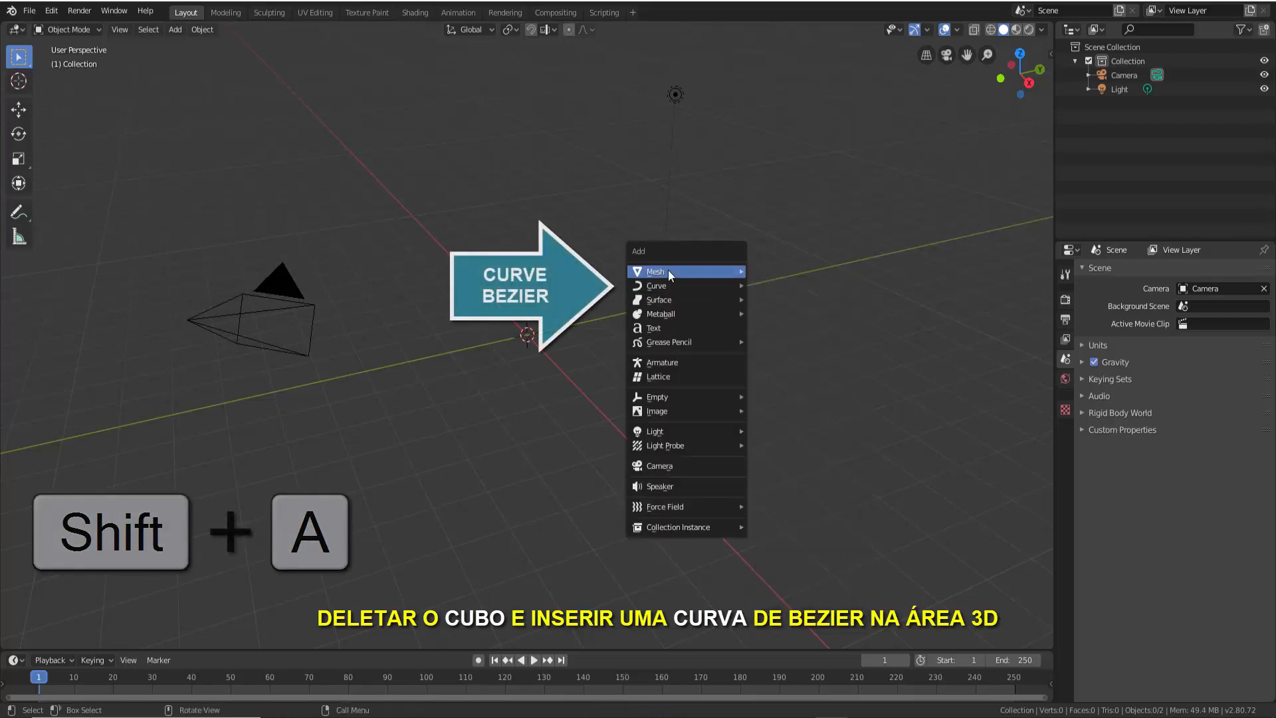
pyautogui.moveTo(704, 267)
pyautogui.moveTo(675, 285)
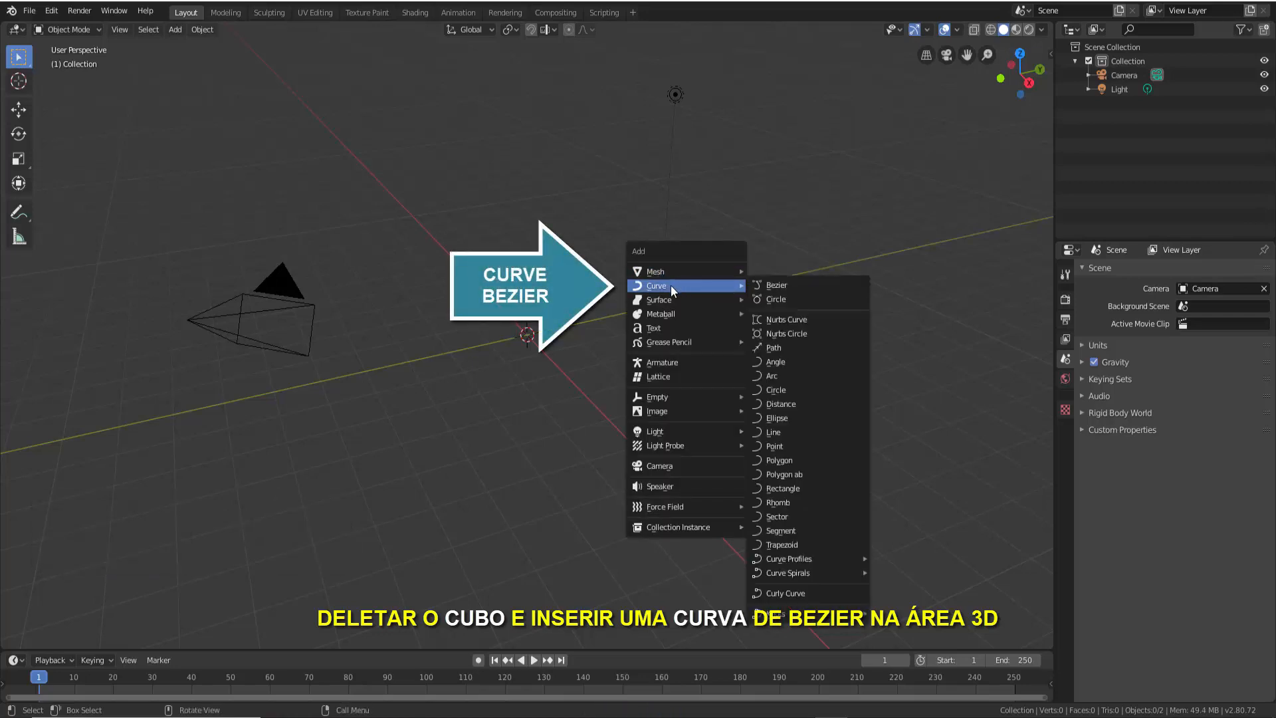
pyautogui.click(787, 285)
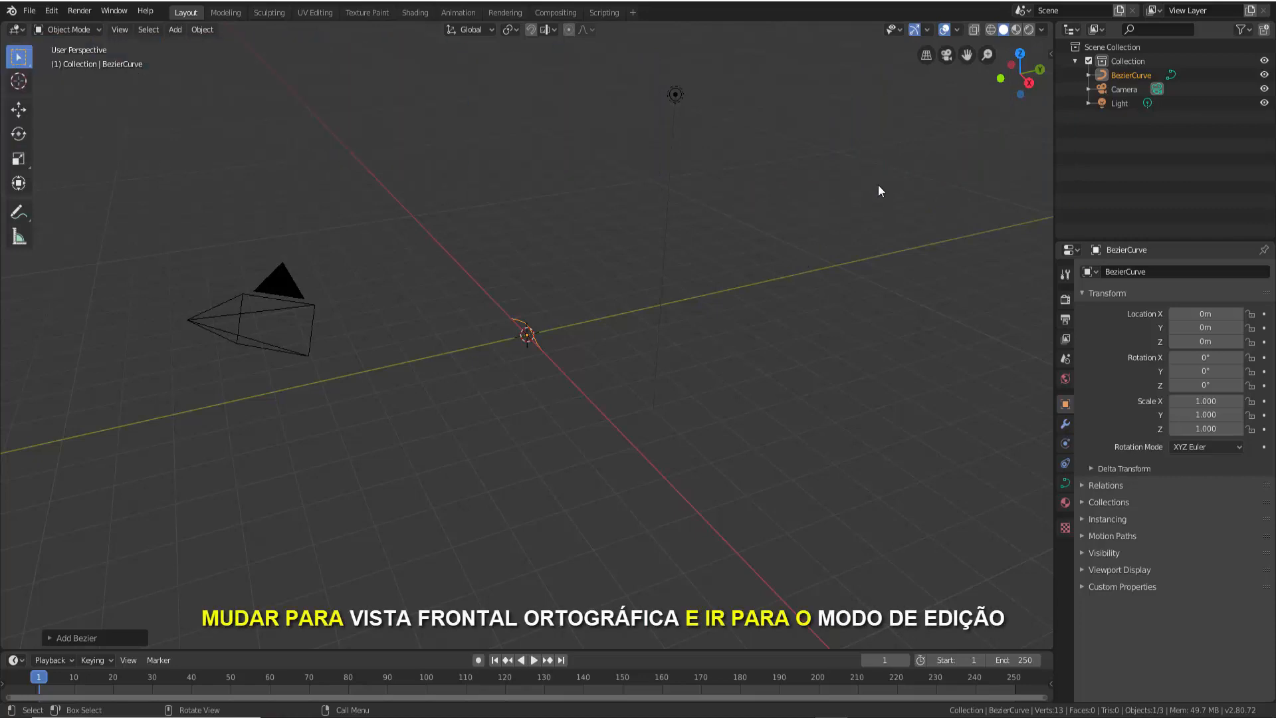
# In front orthographic view, delete all control points of the initial Bezier curve in Edit Mode.
pyautogui.click(1000, 78)
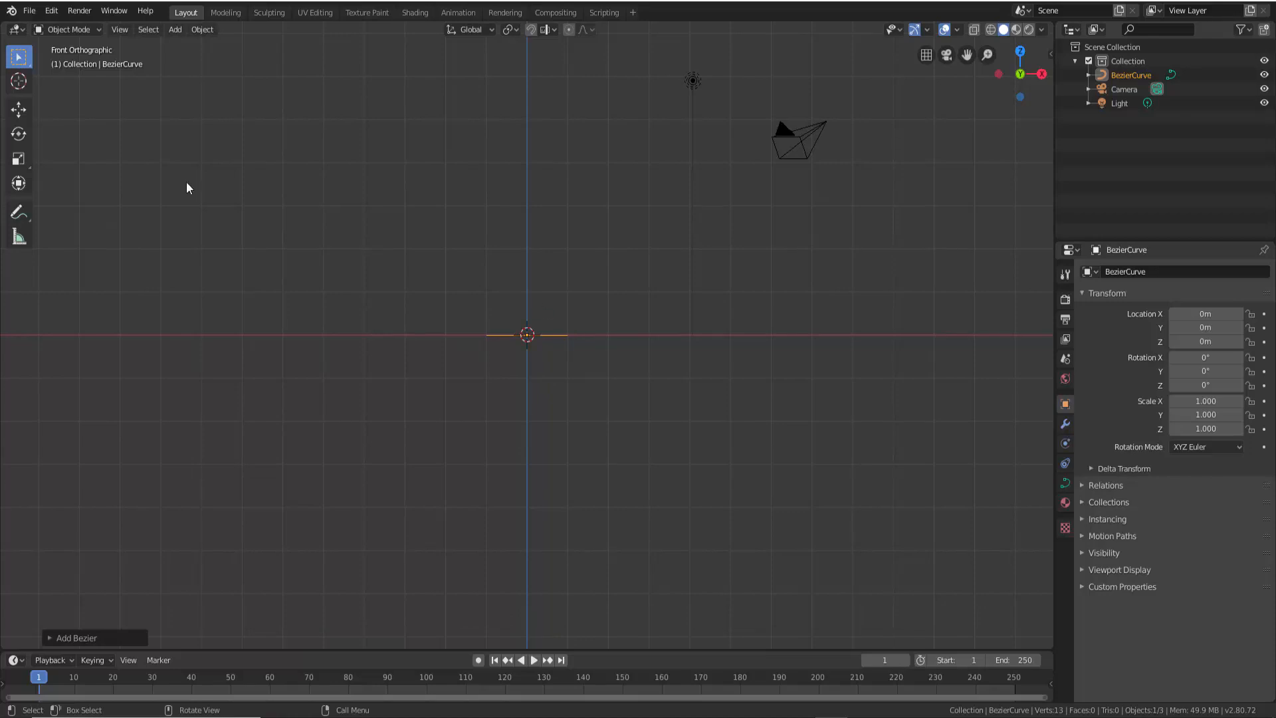
pyautogui.click(70, 28)
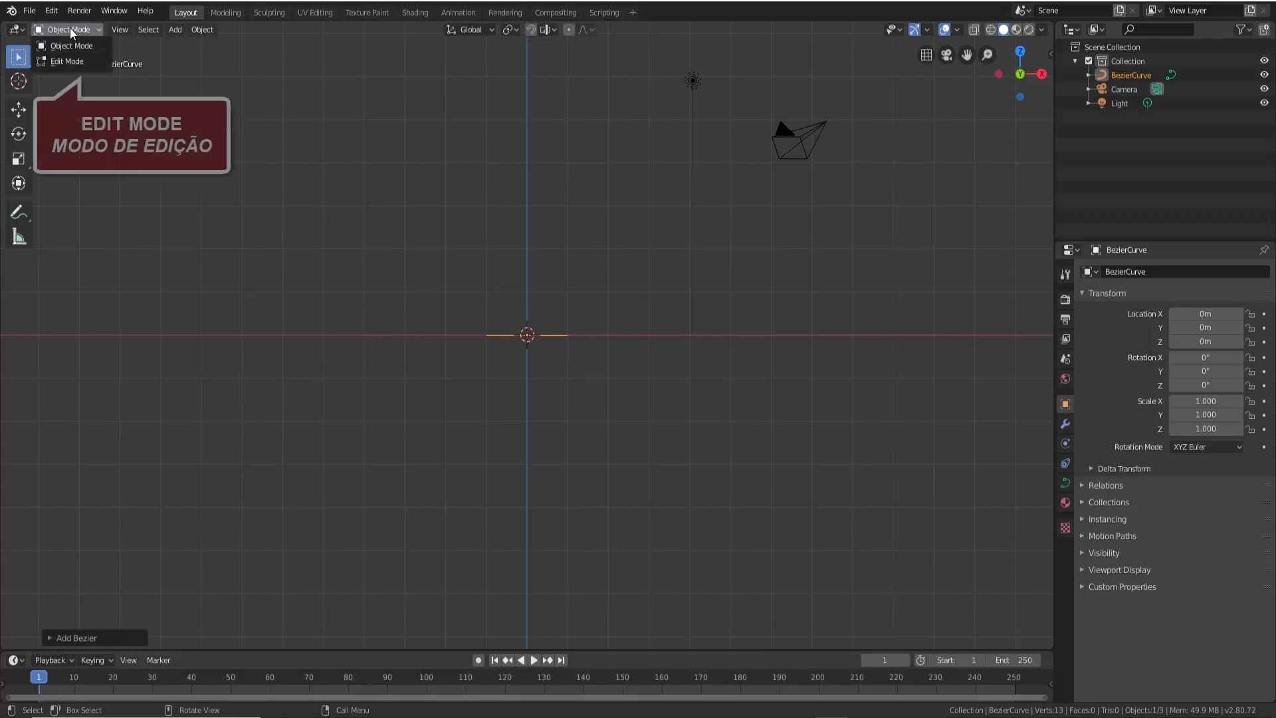
pyautogui.click(65, 62)
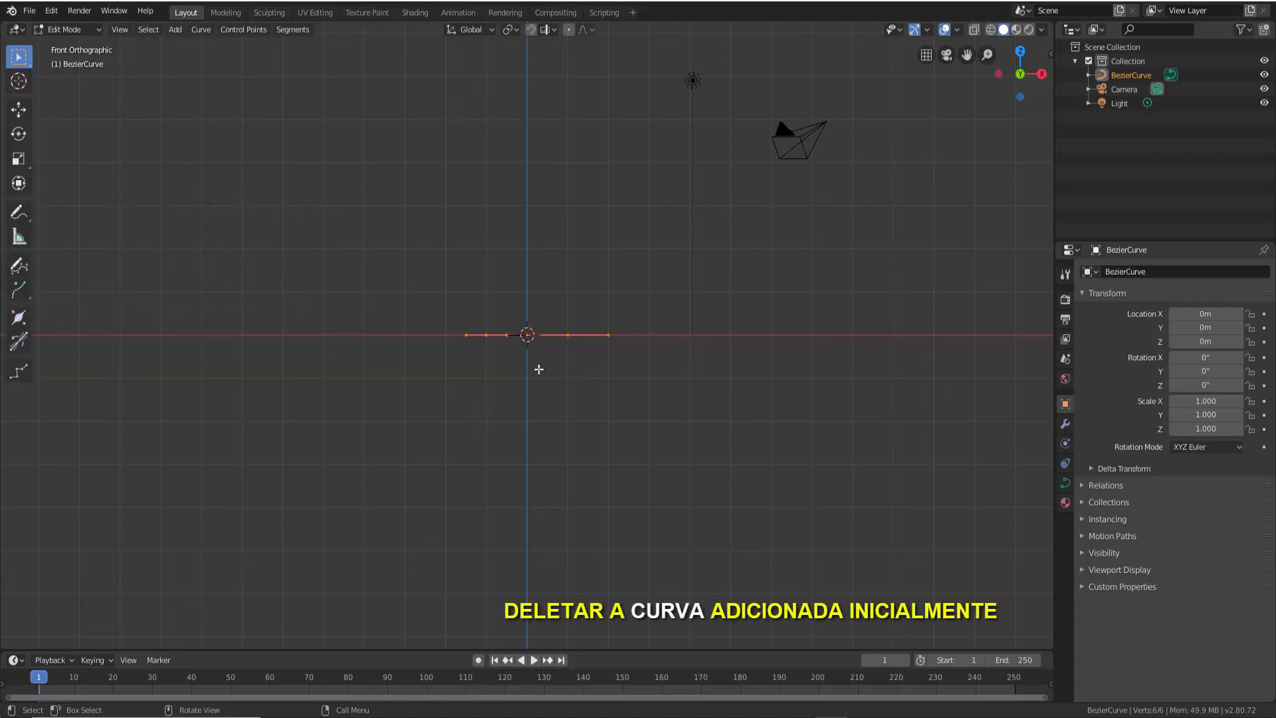
pyautogui.press('x')
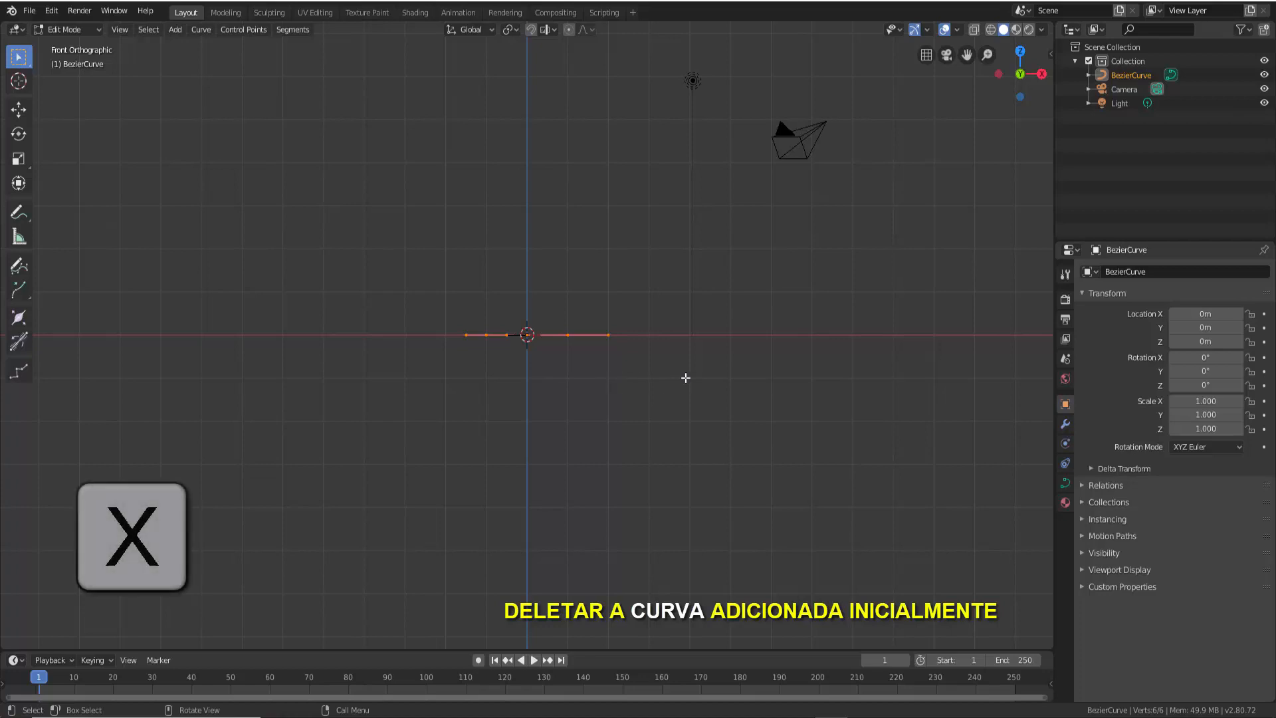
pyautogui.click(633, 378)
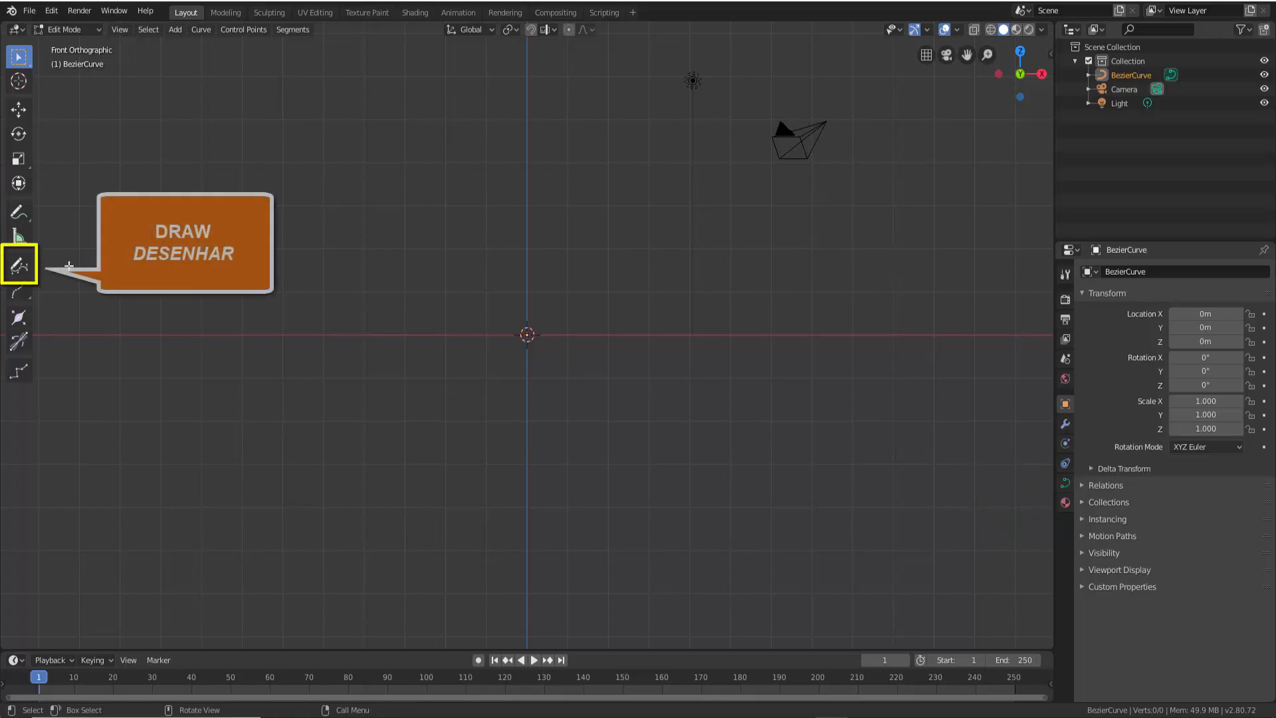
# Draw a first name freehand as a cursive signature above the X axis with the Draw tool, and return to Object Mode.
pyautogui.click(27, 269)
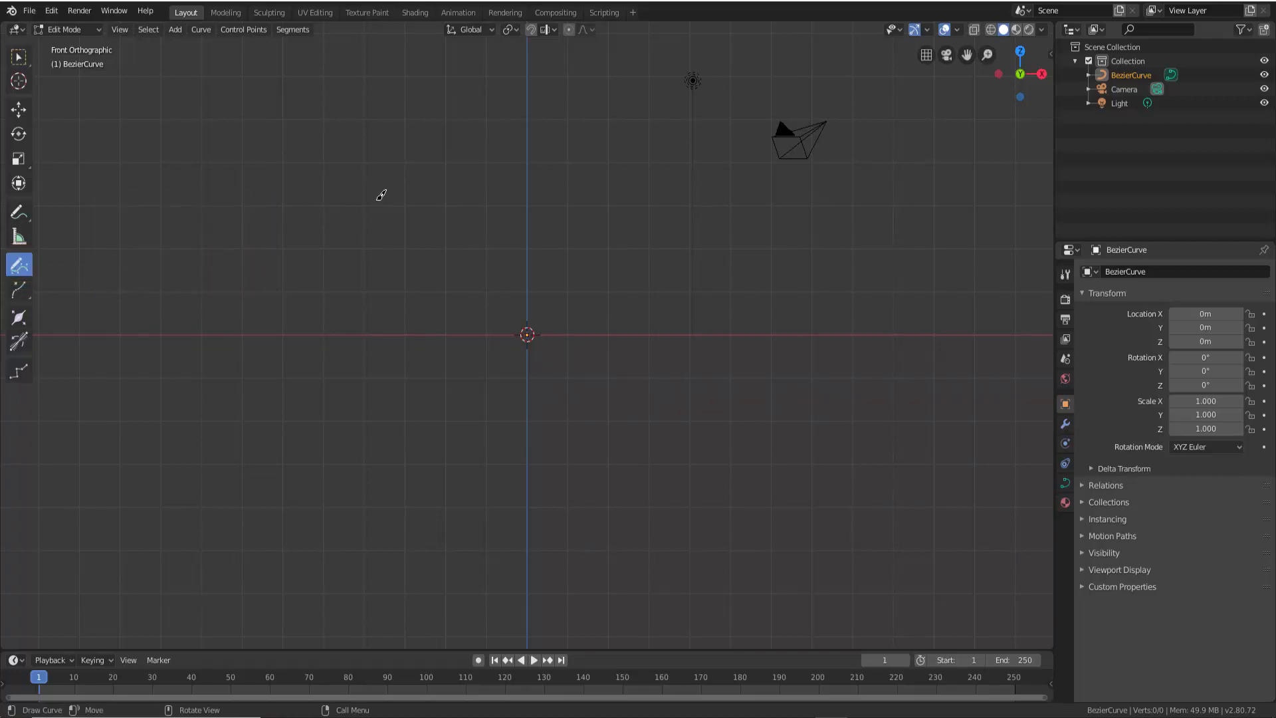
pyautogui.moveTo(369, 216)
pyautogui.mouseDown()
pyautogui.moveTo(400, 171)
pyautogui.moveTo(336, 302)
pyautogui.moveTo(456, 270)
pyautogui.moveTo(493, 274)
pyautogui.moveTo(573, 219)
pyautogui.moveTo(562, 296)
pyautogui.moveTo(605, 267)
pyautogui.moveTo(660, 284)
pyautogui.moveTo(635, 298)
pyautogui.moveTo(643, 304)
pyautogui.mouseUp()
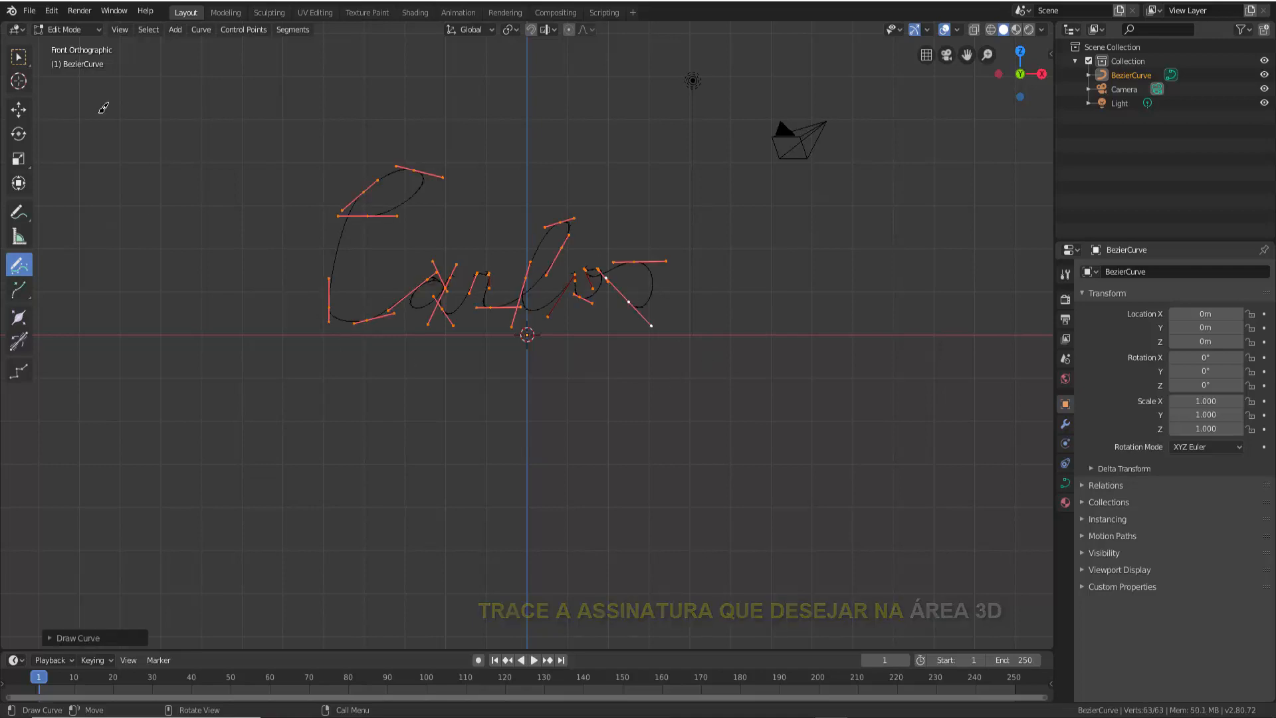
pyautogui.click(65, 30)
pyautogui.click(66, 42)
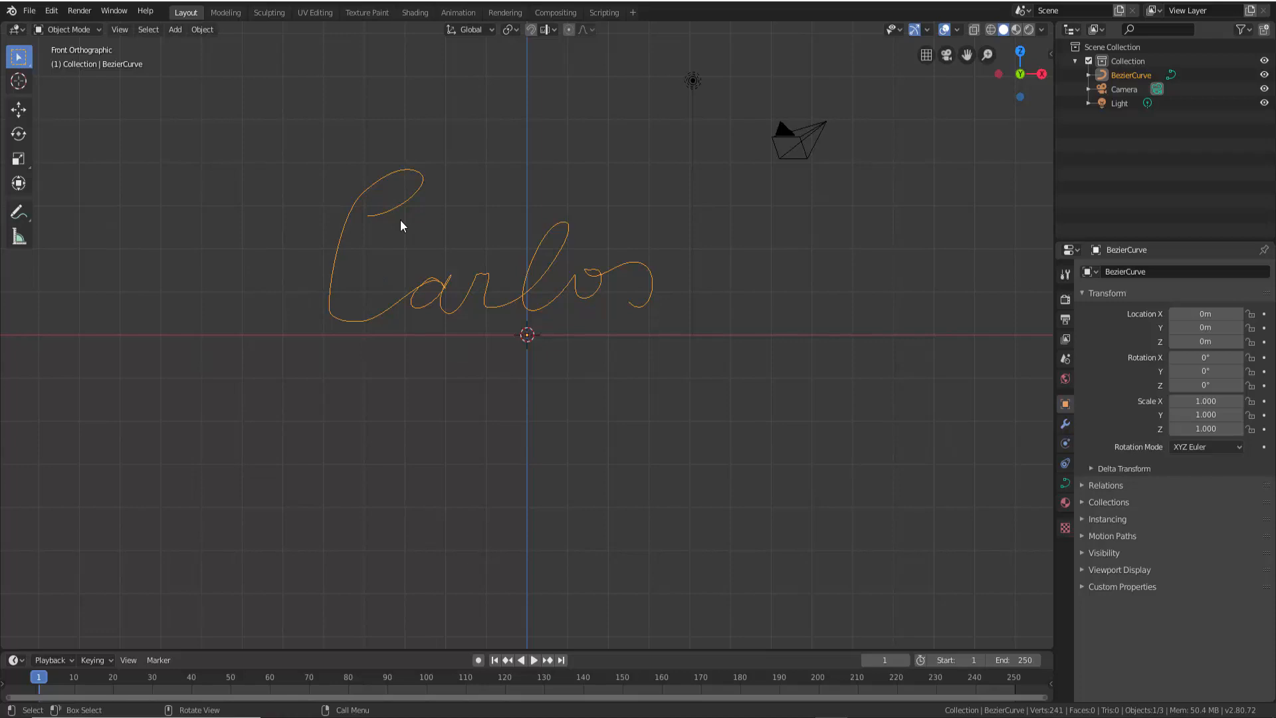
# In Edit Mode, smooth the capital letter's upper-left bend by moving its control point slightly down and its lower handle down and right.
pyautogui.click(68, 29)
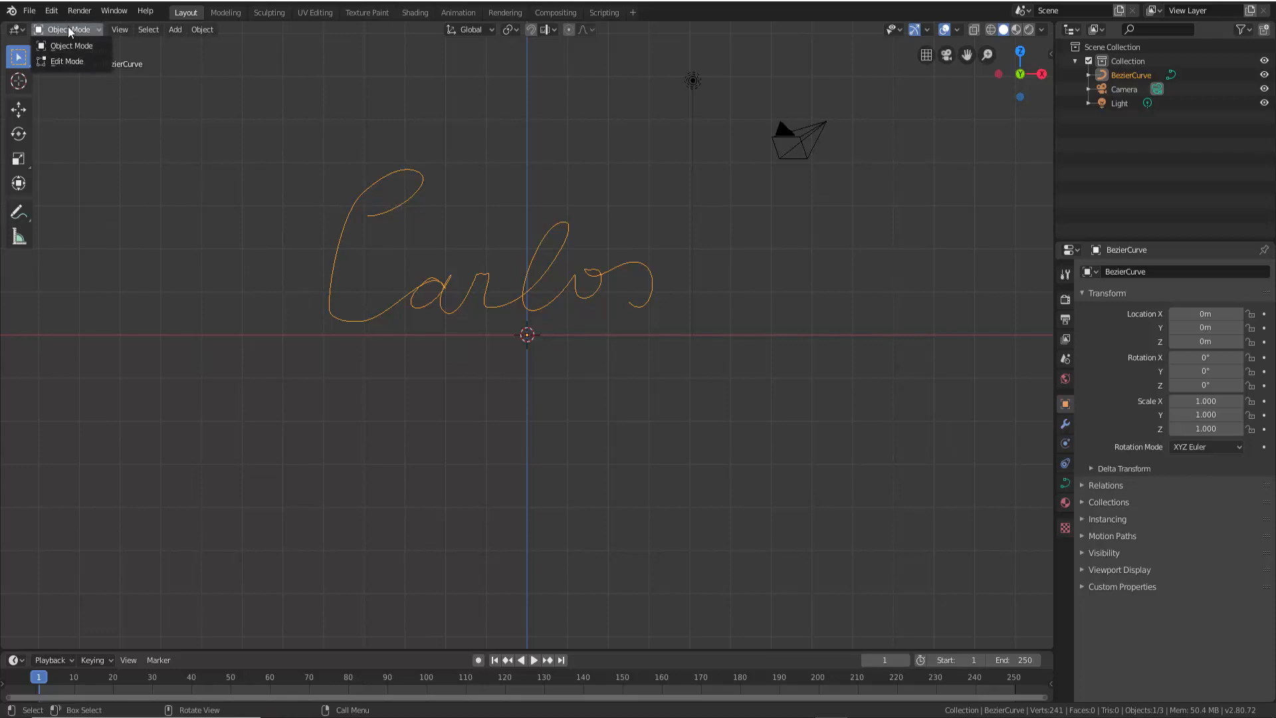
pyautogui.click(62, 44)
pyautogui.click(62, 30)
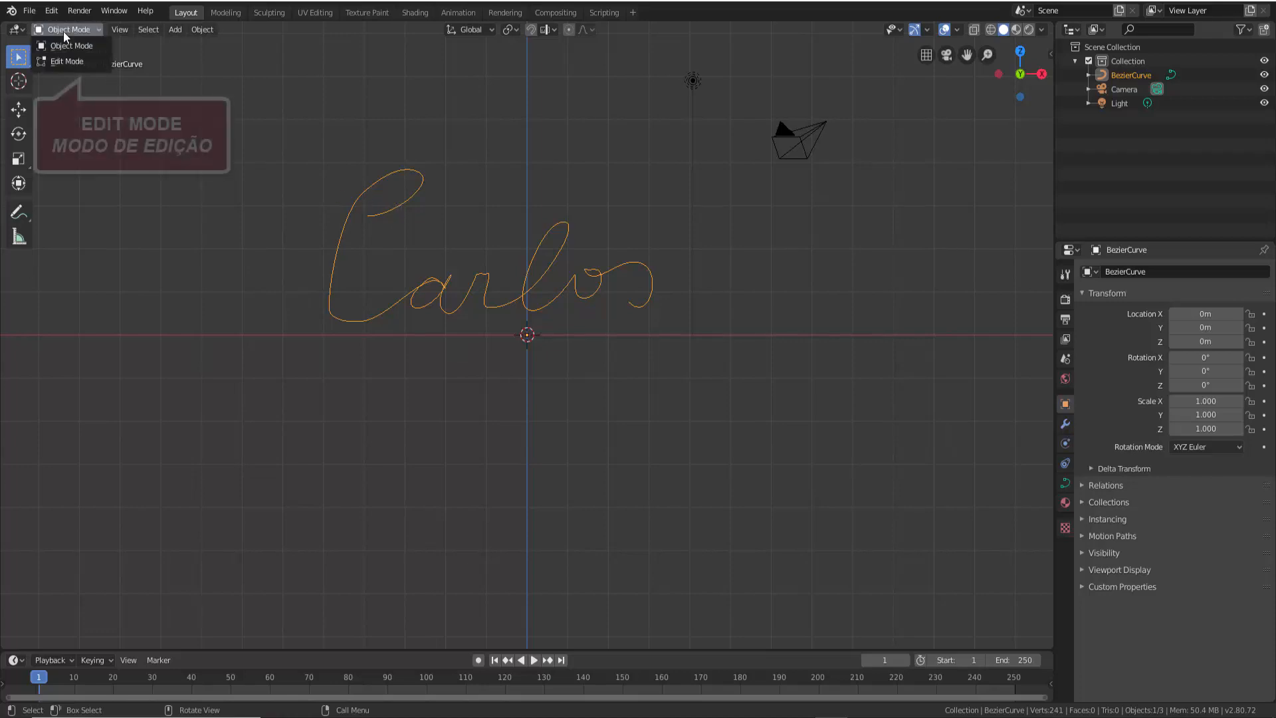
pyautogui.click(57, 58)
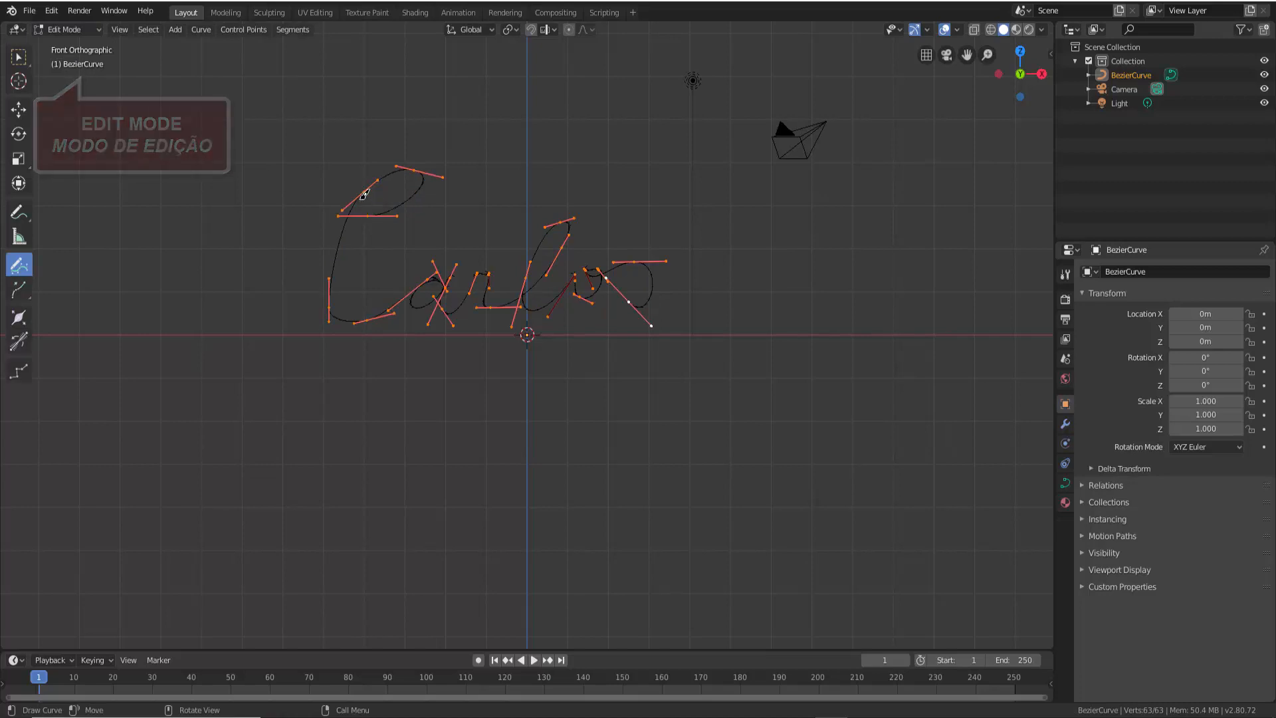
pyautogui.click(21, 57)
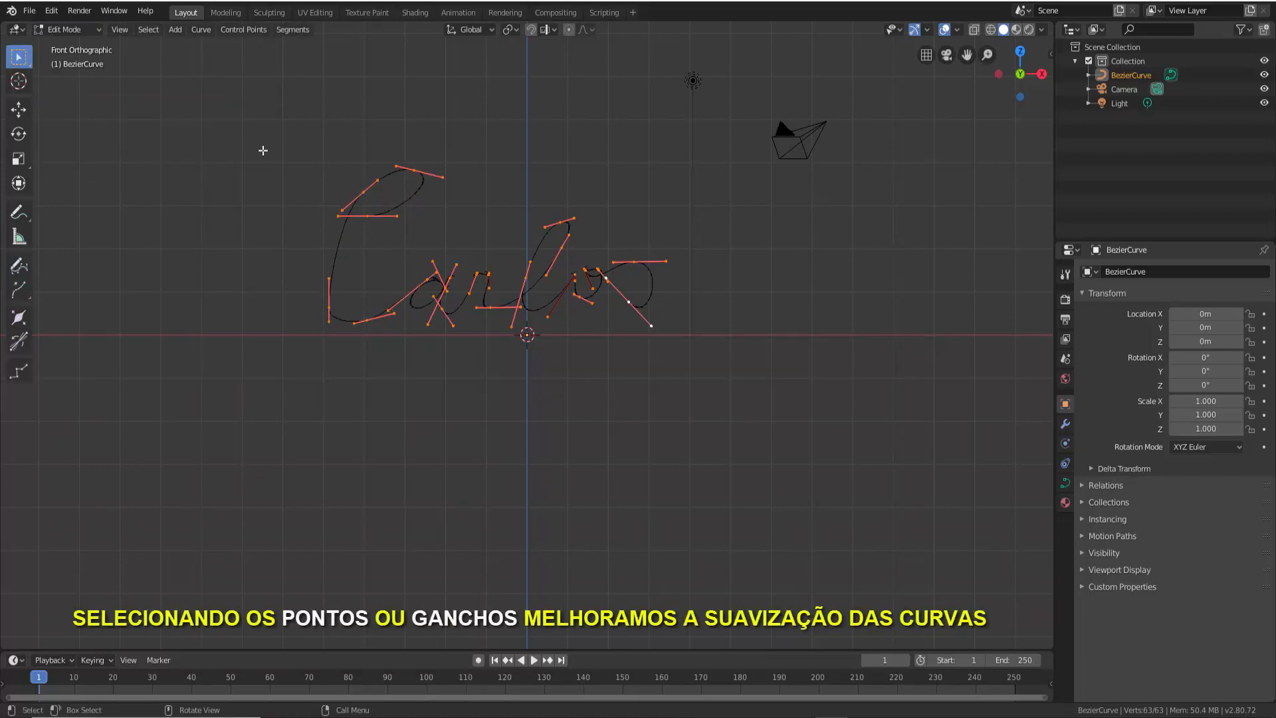
pyautogui.click(367, 193)
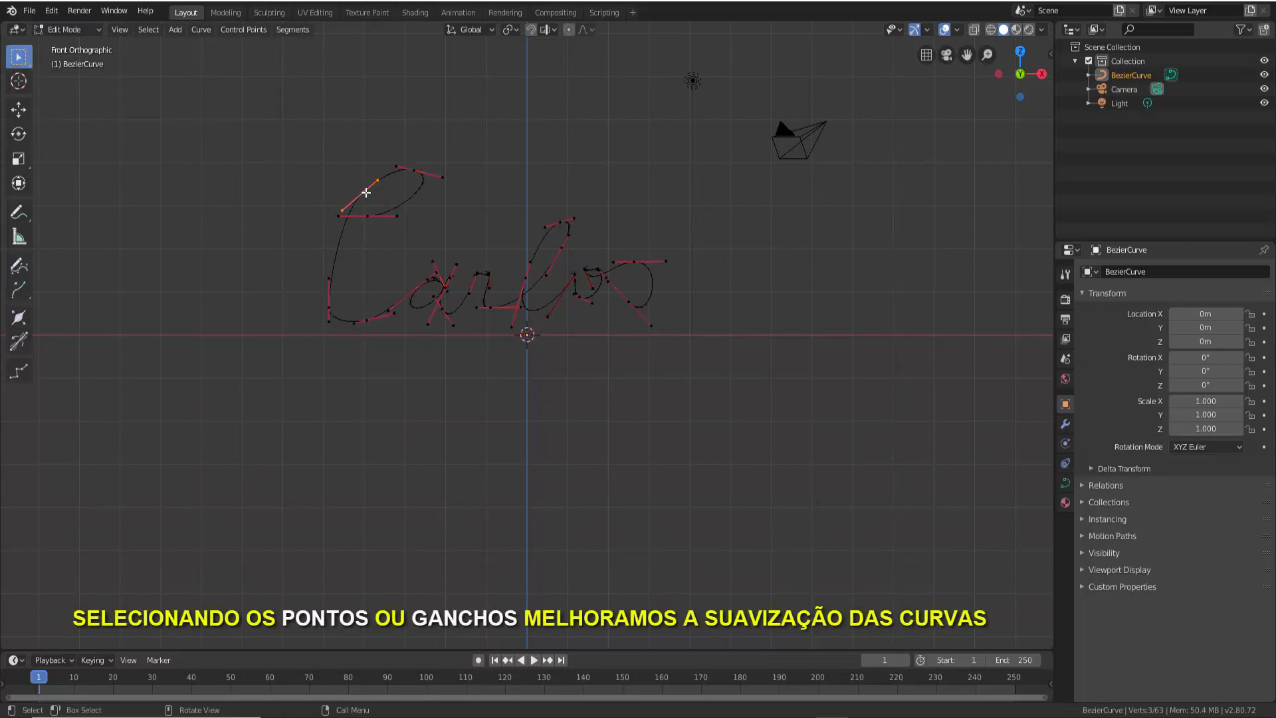
pyautogui.press('g')
pyautogui.click(410, 220)
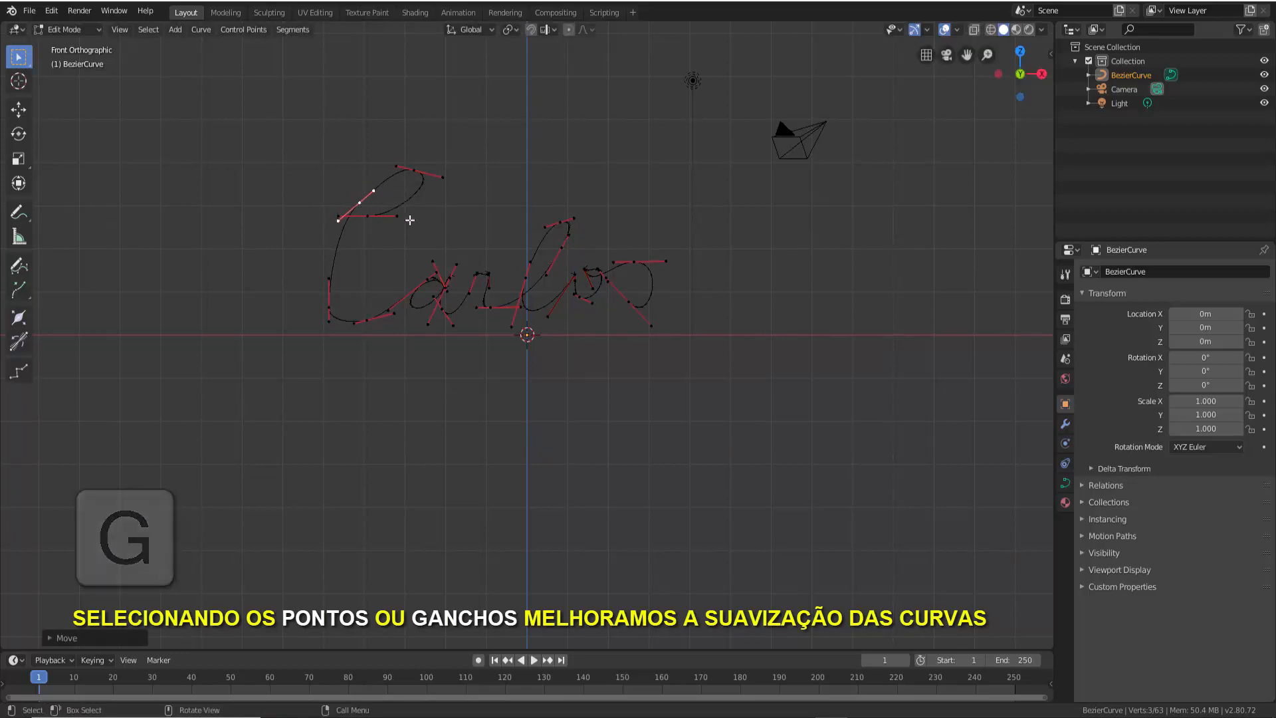
pyautogui.click(337, 221)
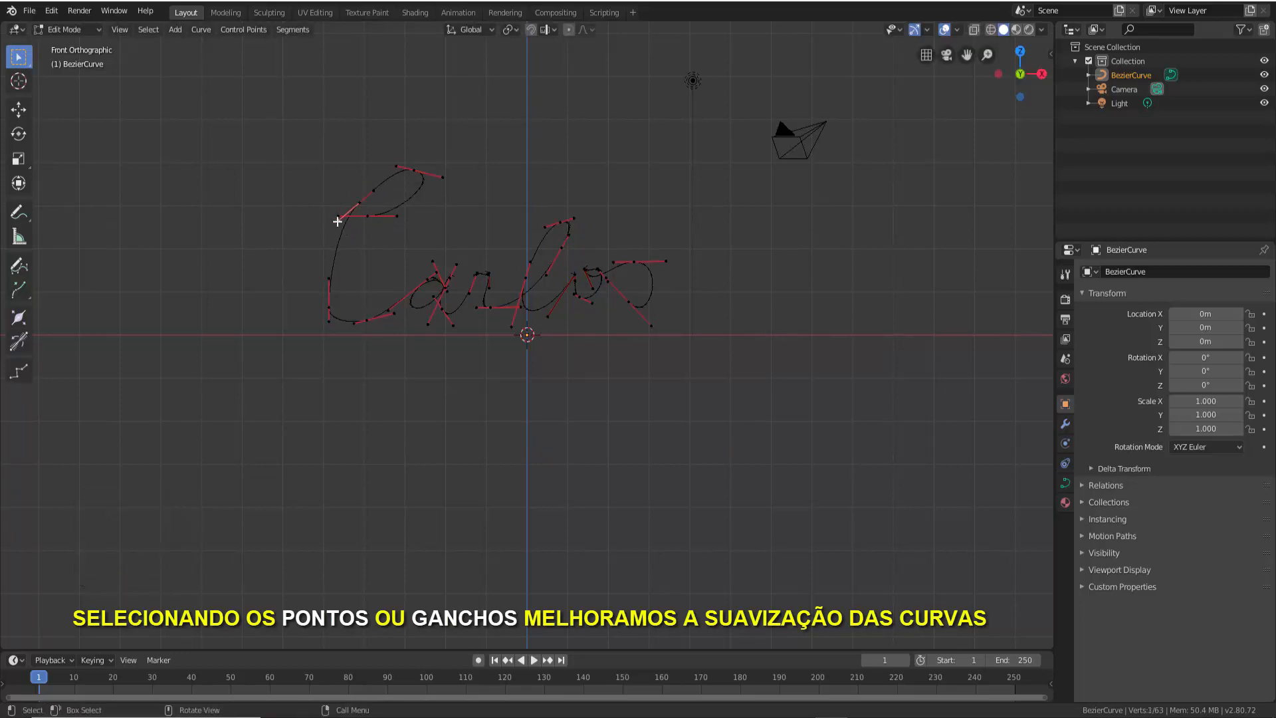
pyautogui.press('g')
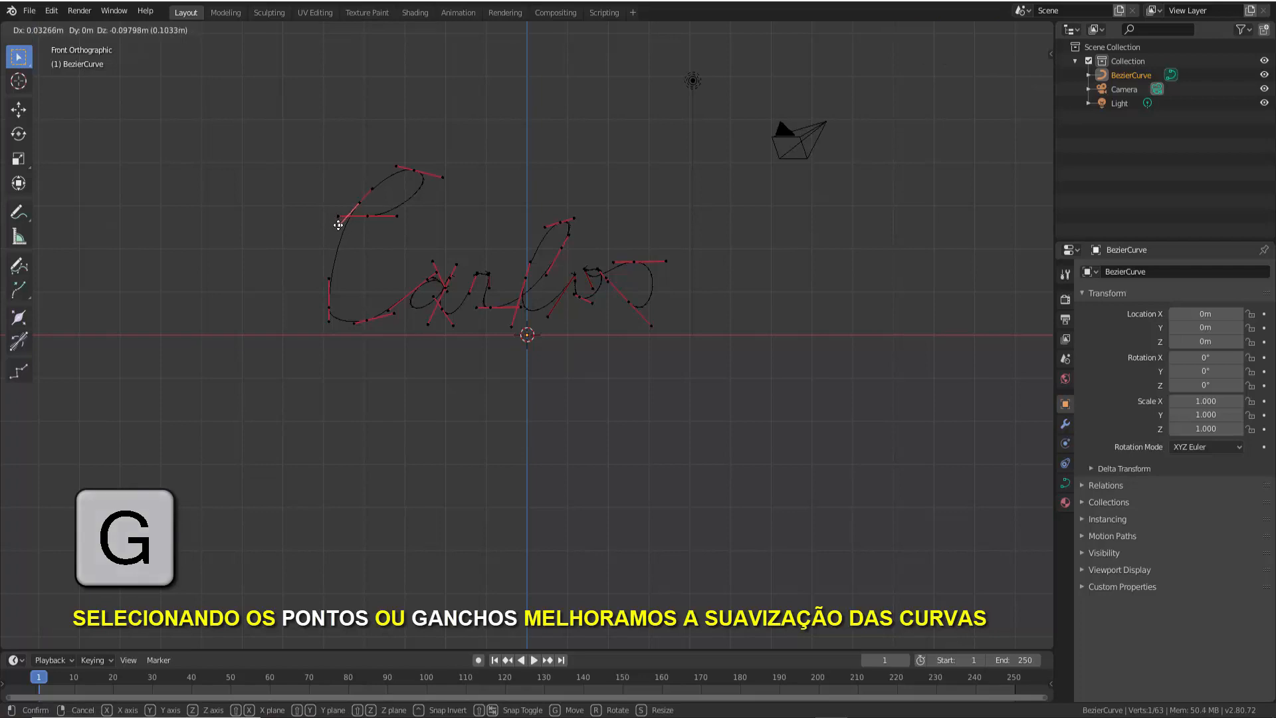
pyautogui.click(342, 228)
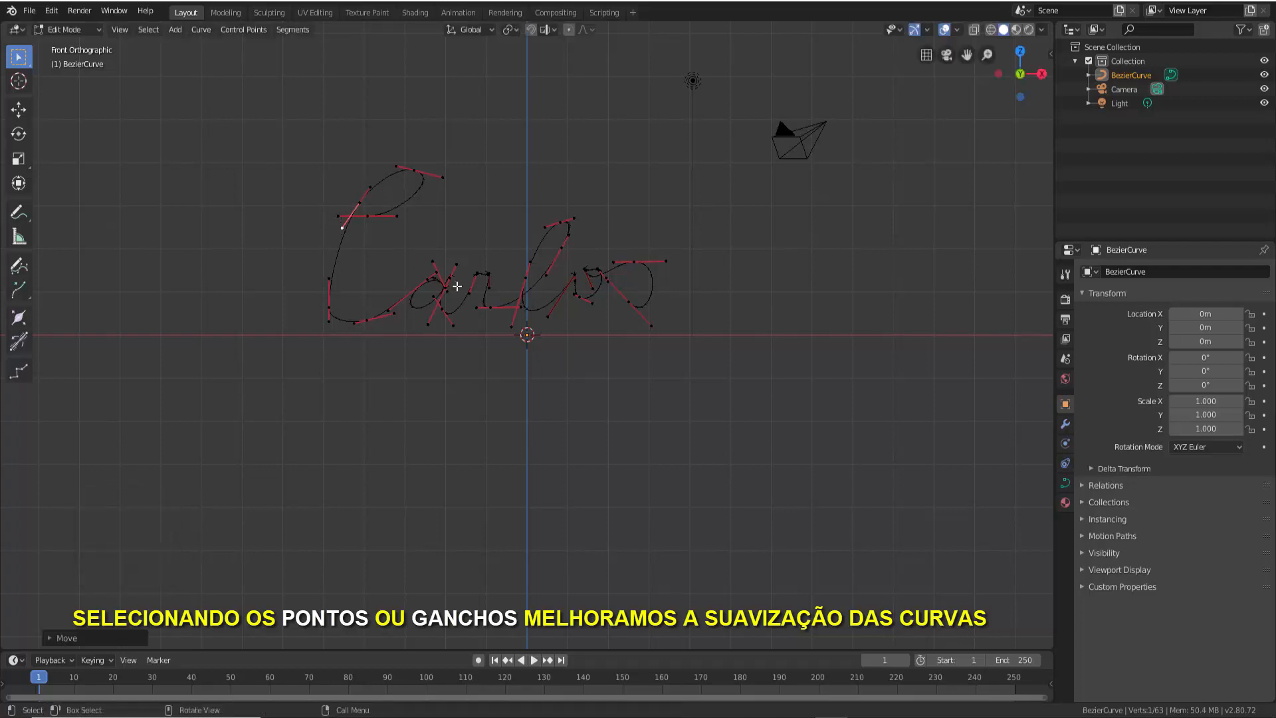
# Raise the top control point of the tall middle letter about 0.93 m and shift it about 0.34 m in X, and return to Object Mode.
pyautogui.click(563, 221)
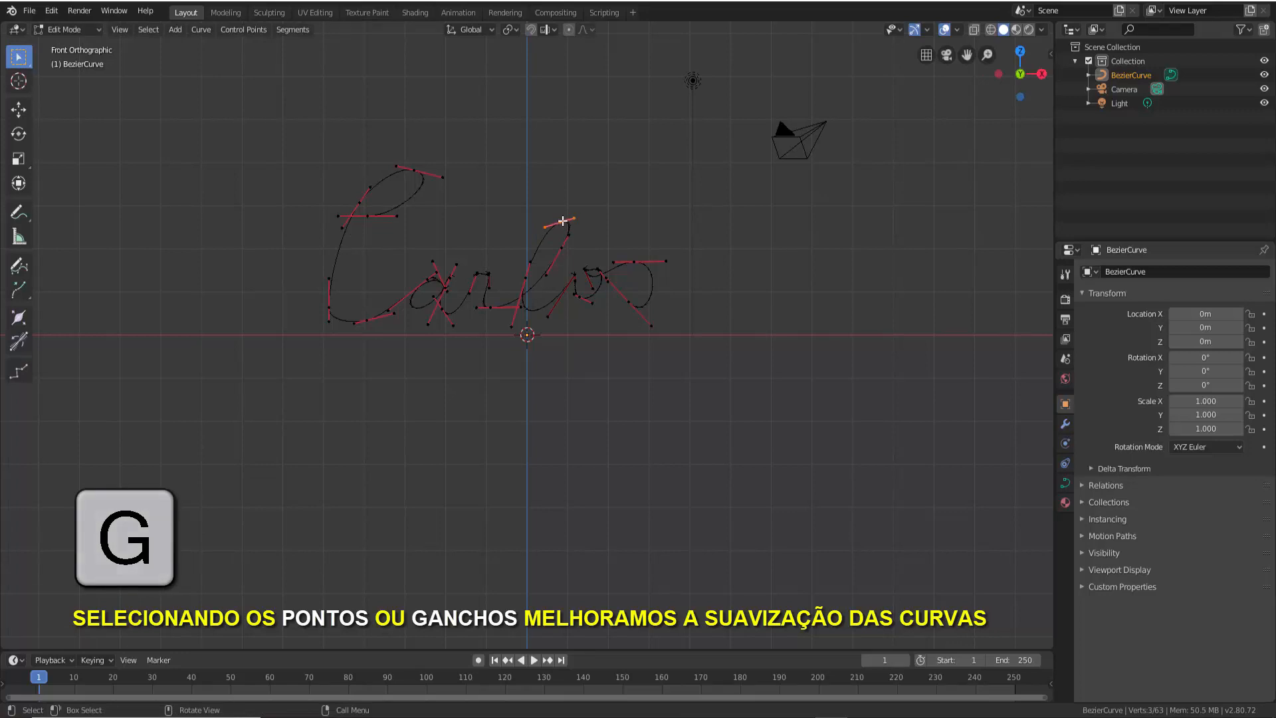
pyautogui.press('g')
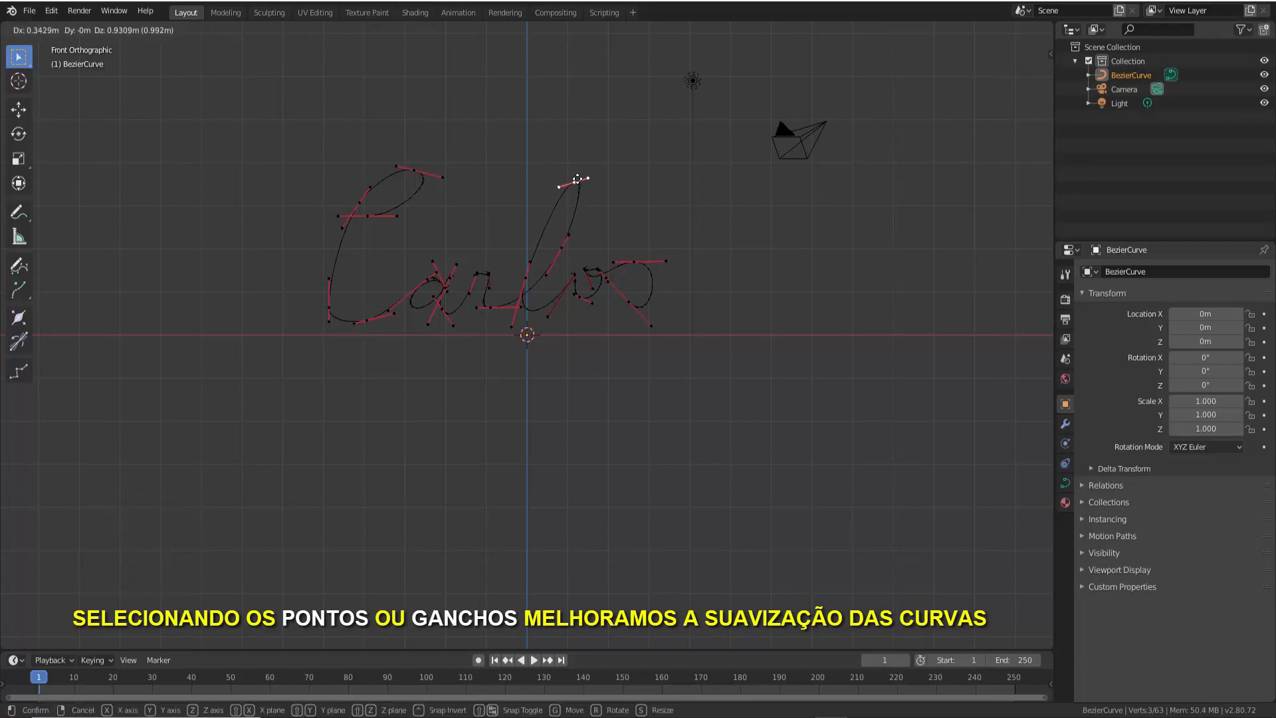
pyautogui.click(577, 180)
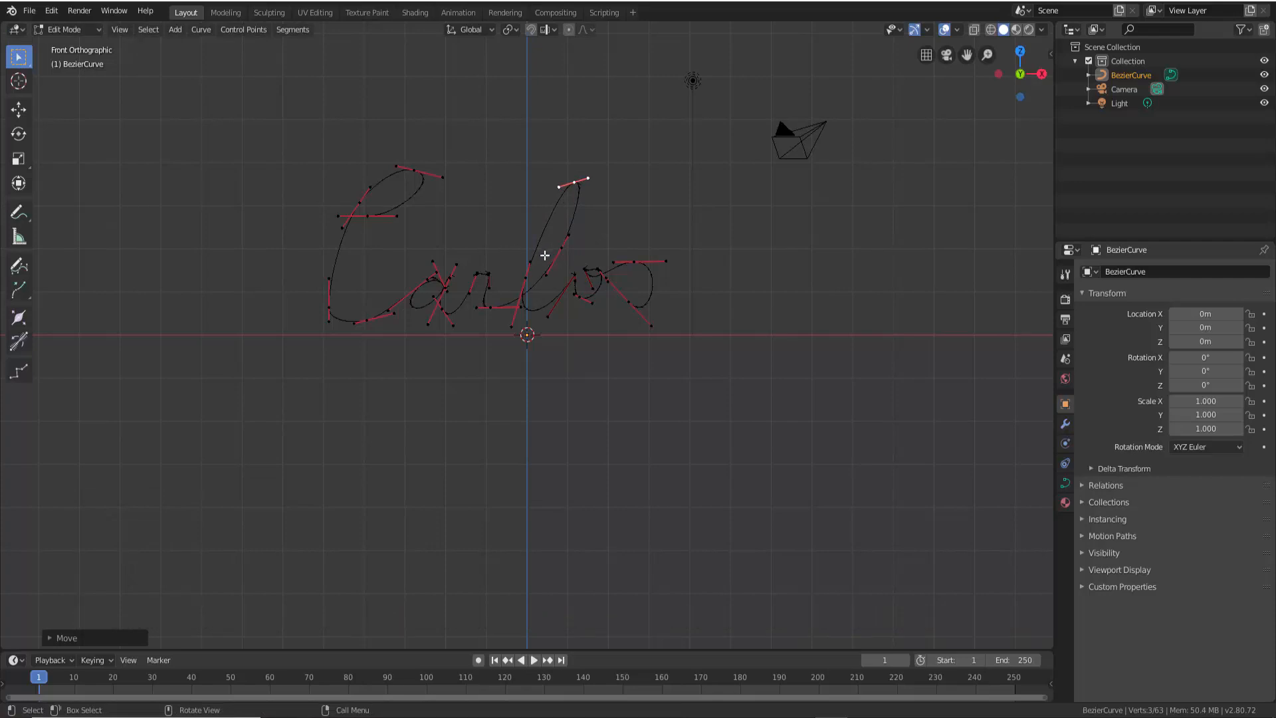
pyautogui.click(66, 30)
pyautogui.click(66, 41)
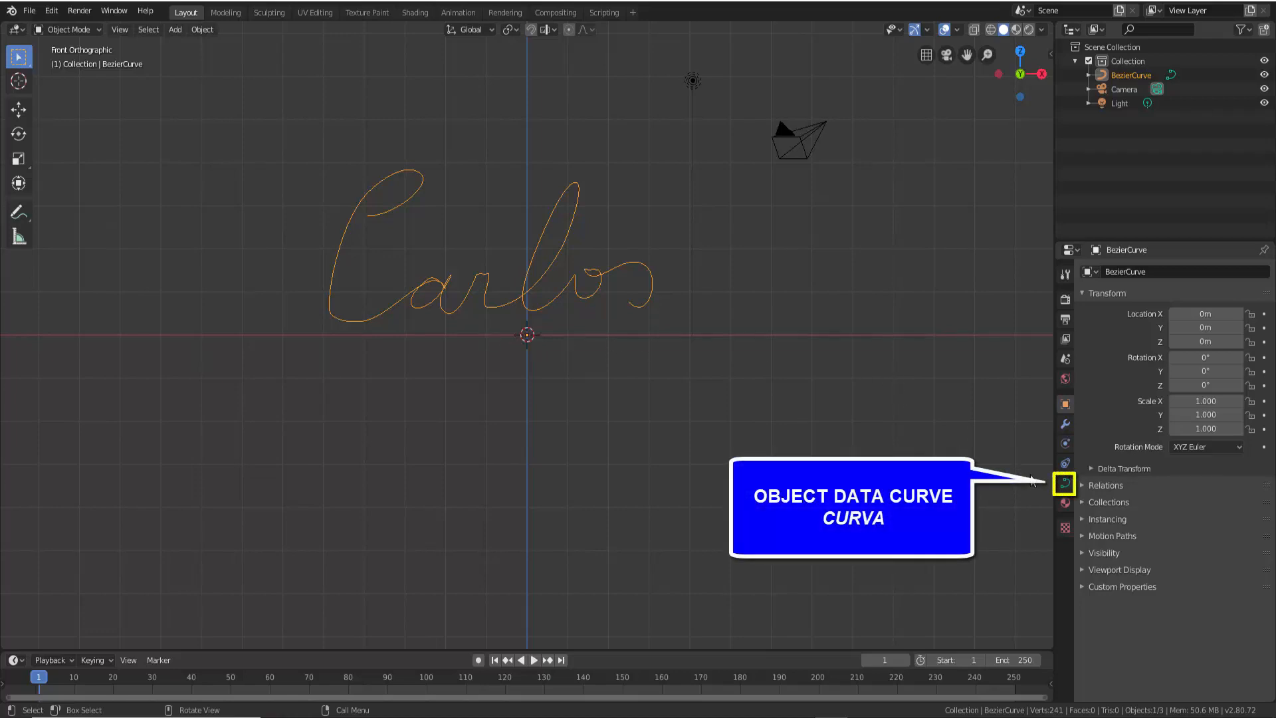
# Thicken the signature curve into a tube by setting its geometry bevel depth to 0.12 m.
pyautogui.click(1066, 483)
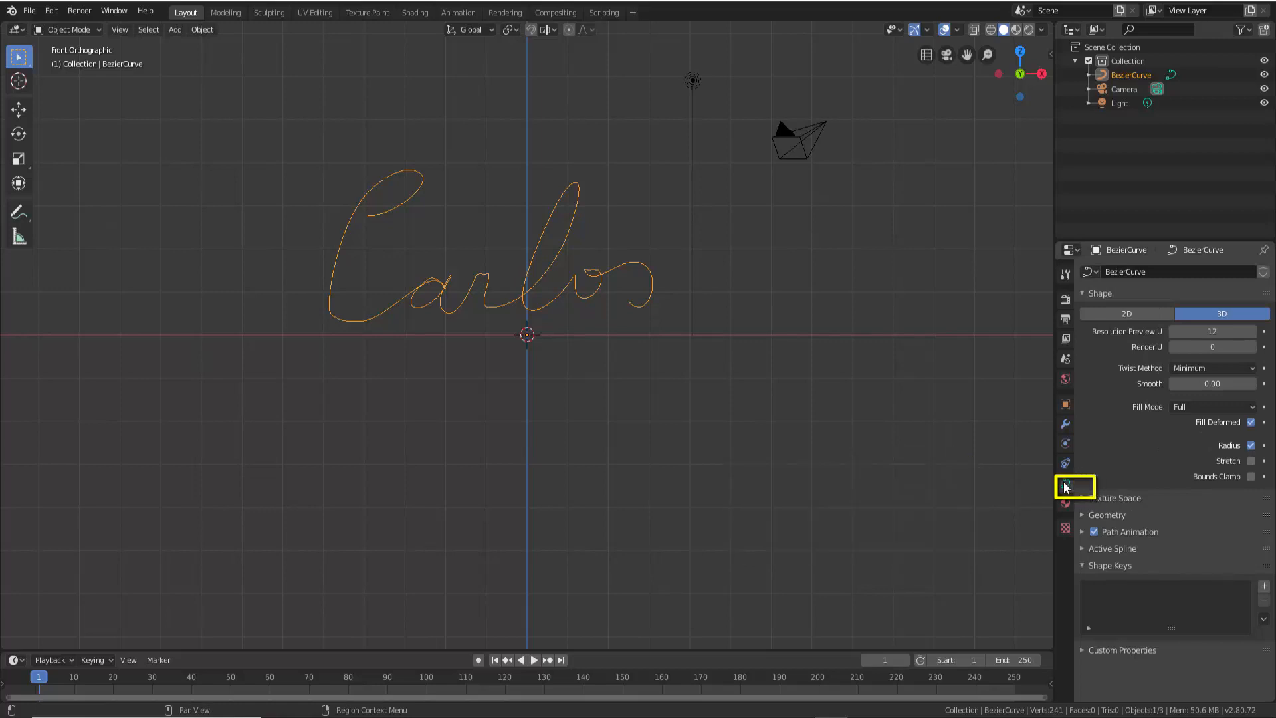
pyautogui.click(1084, 516)
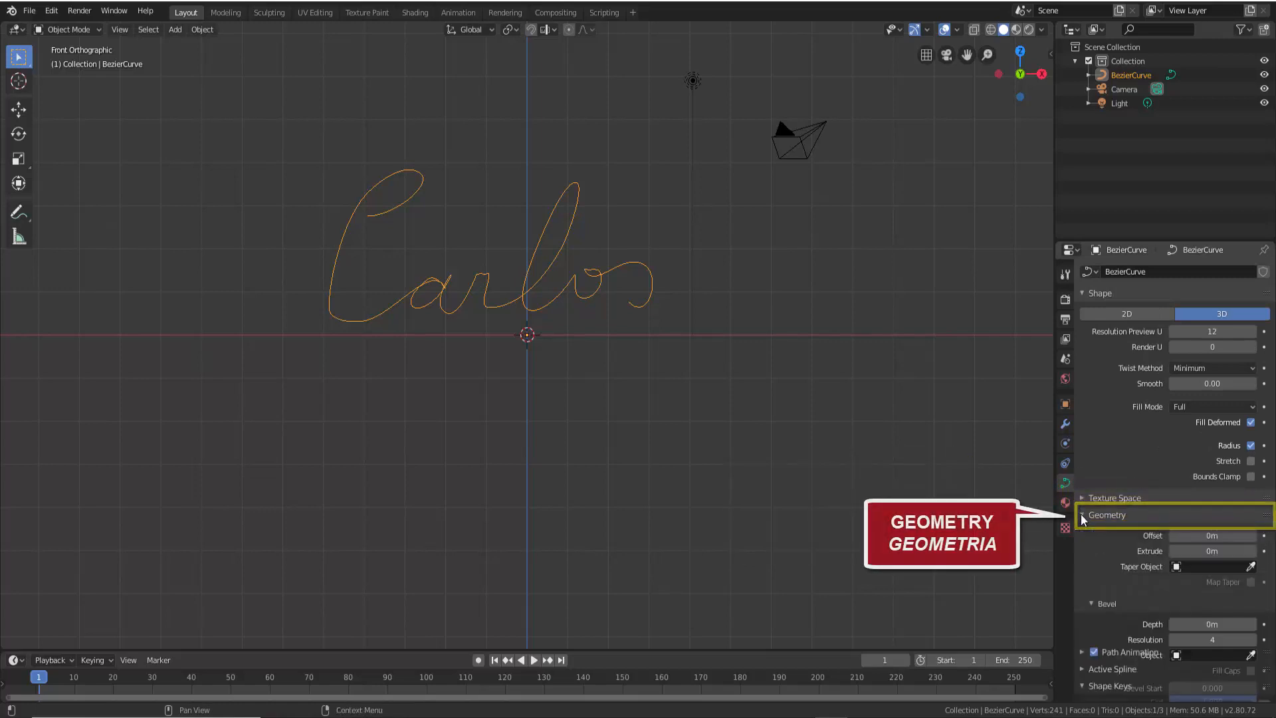
pyautogui.scroll(-5, 1101, 530)
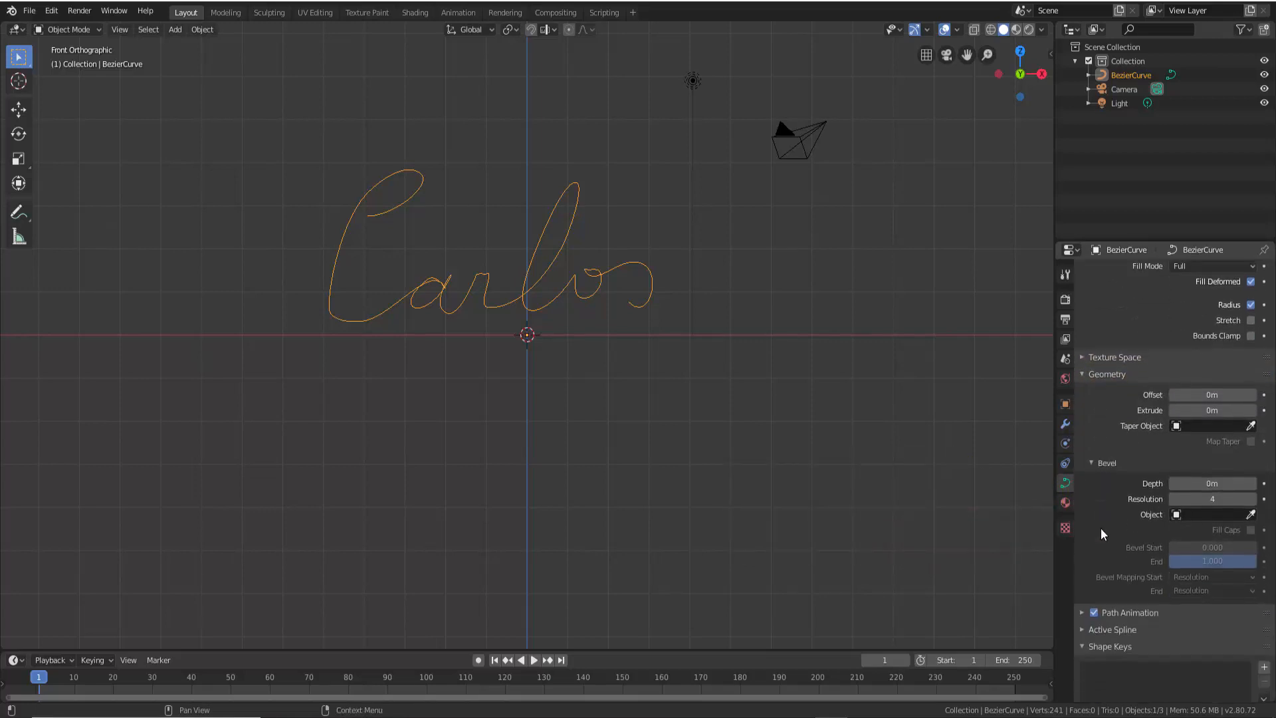
pyautogui.scroll(-1, 1101, 528)
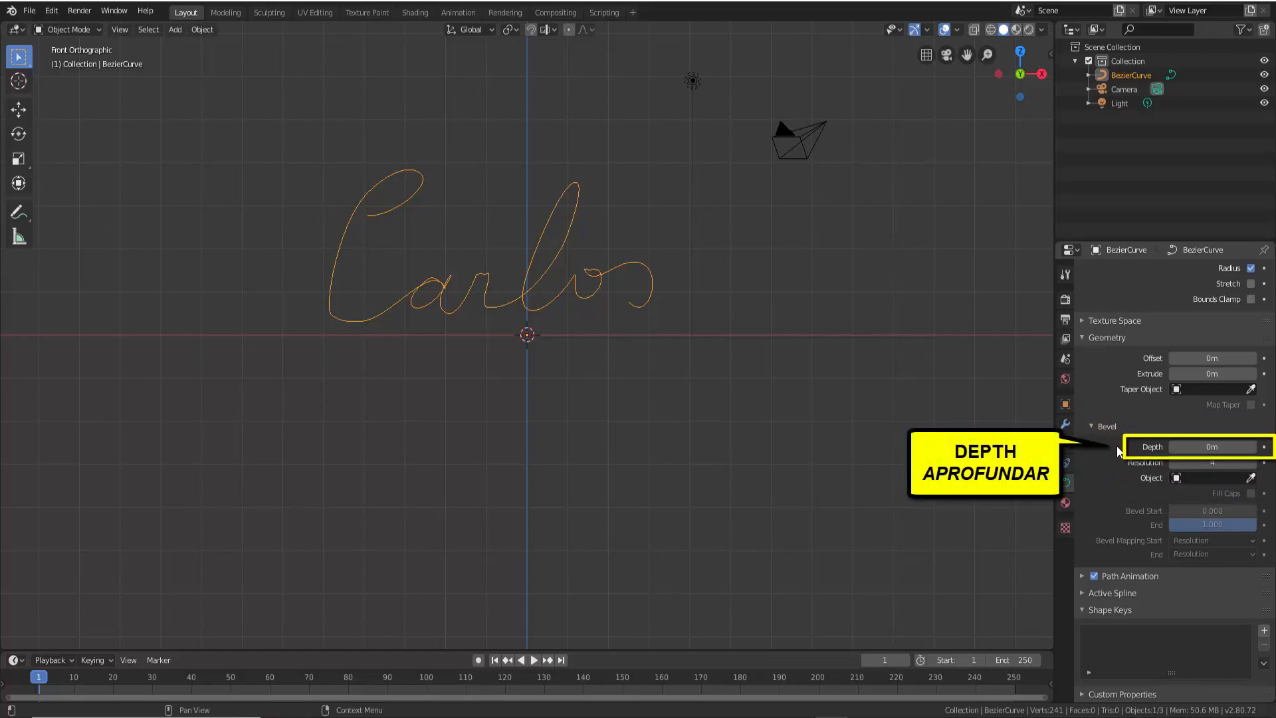
pyautogui.click(1199, 448)
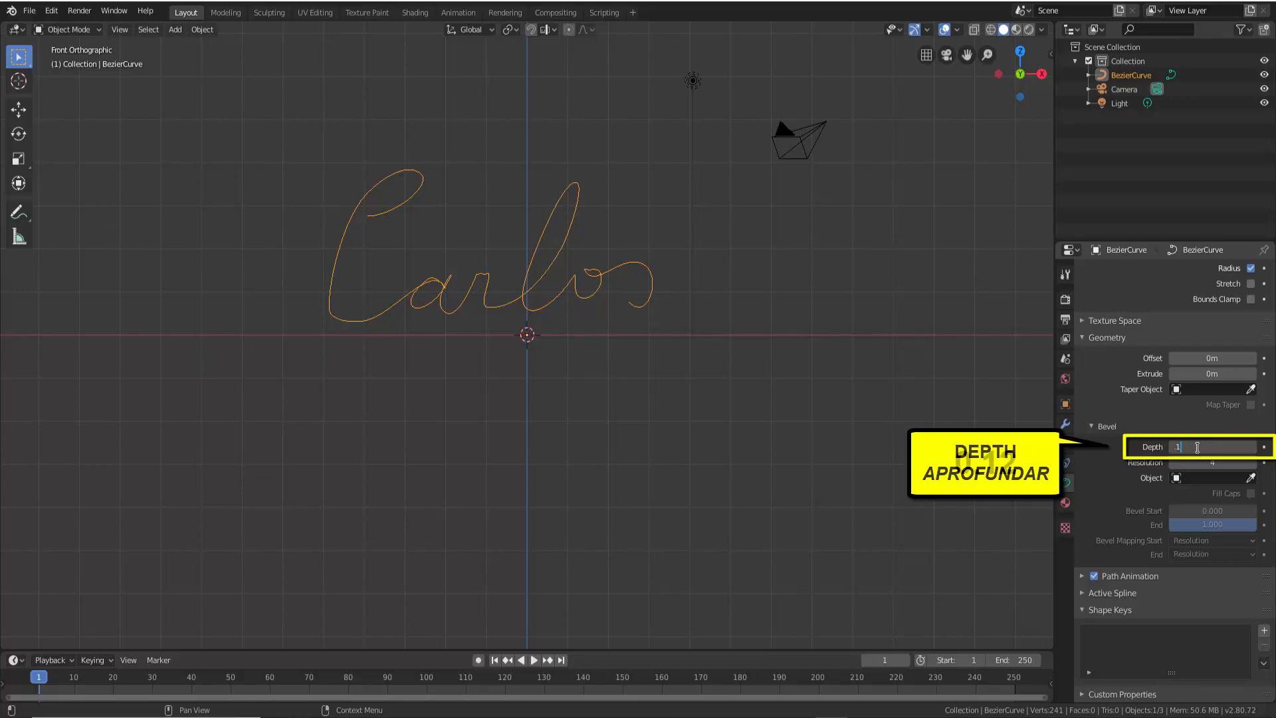
pyautogui.write('0.12')
pyautogui.press('Return')
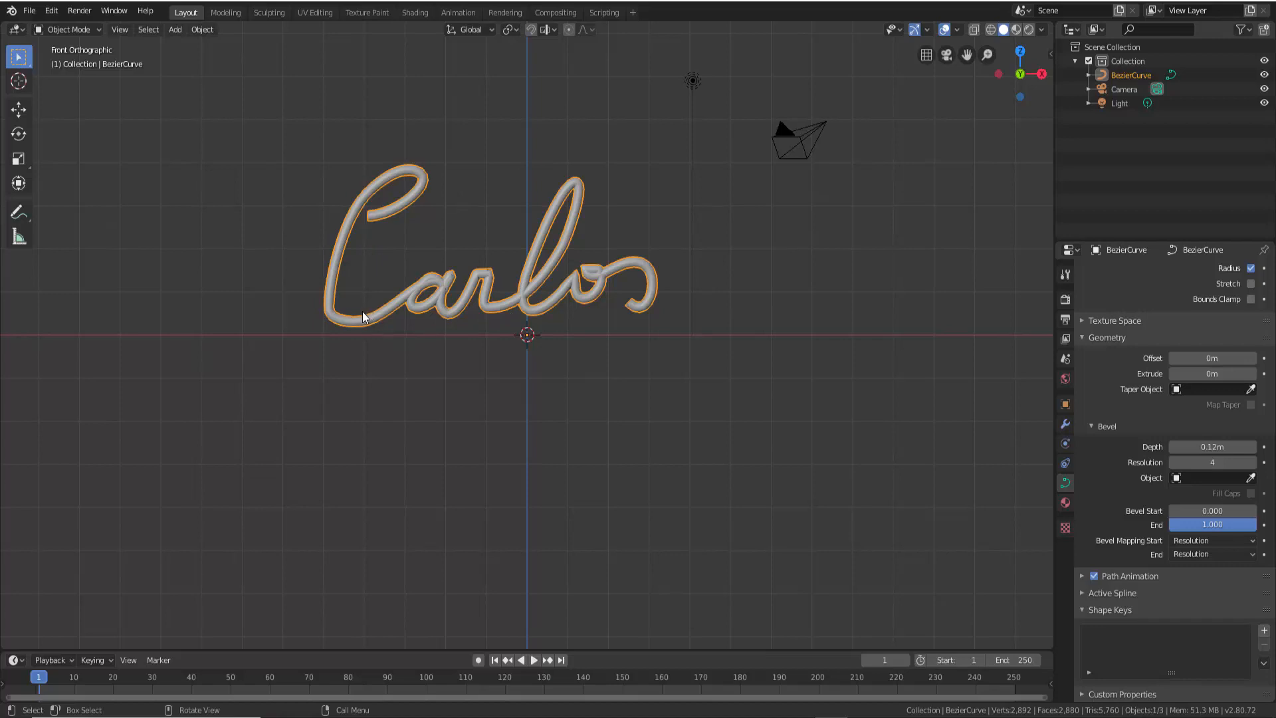
# In Edit Mode, move the handle at the capital letter's lower-left bend about 0.28 m in X and -0.25 m in Z, then return to Object Mode.
pyautogui.click(66, 29)
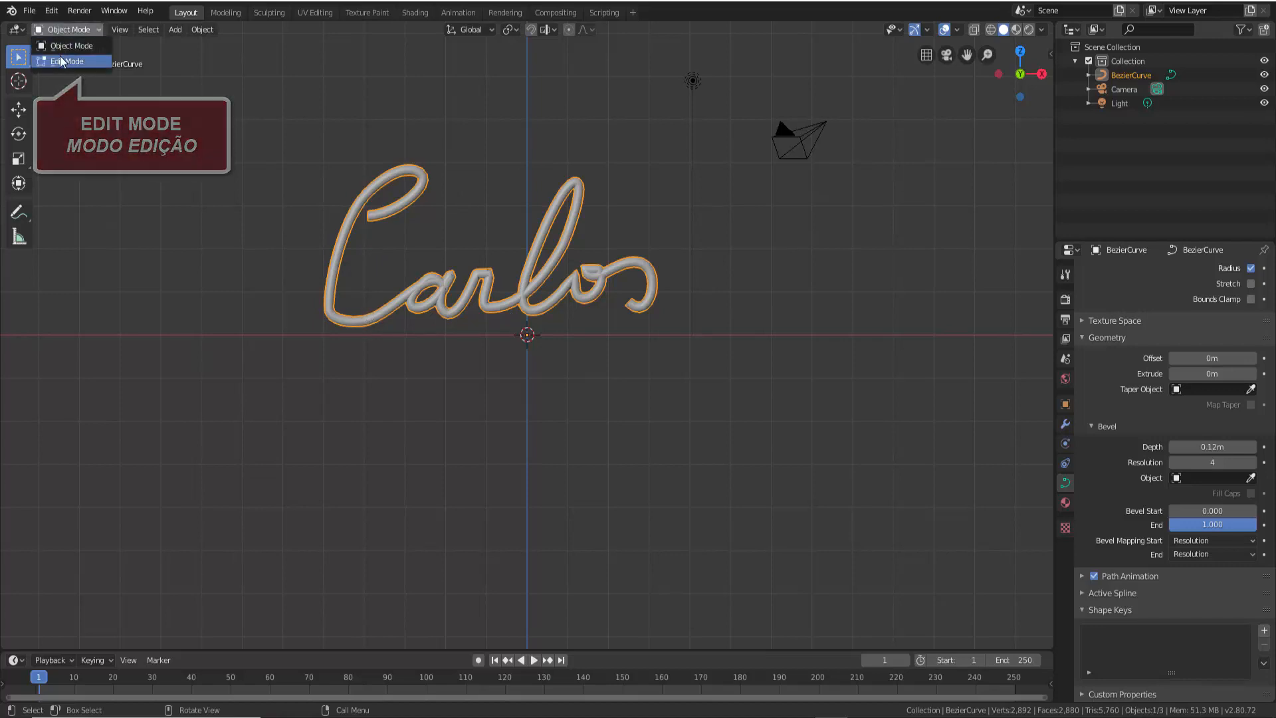
pyautogui.click(62, 62)
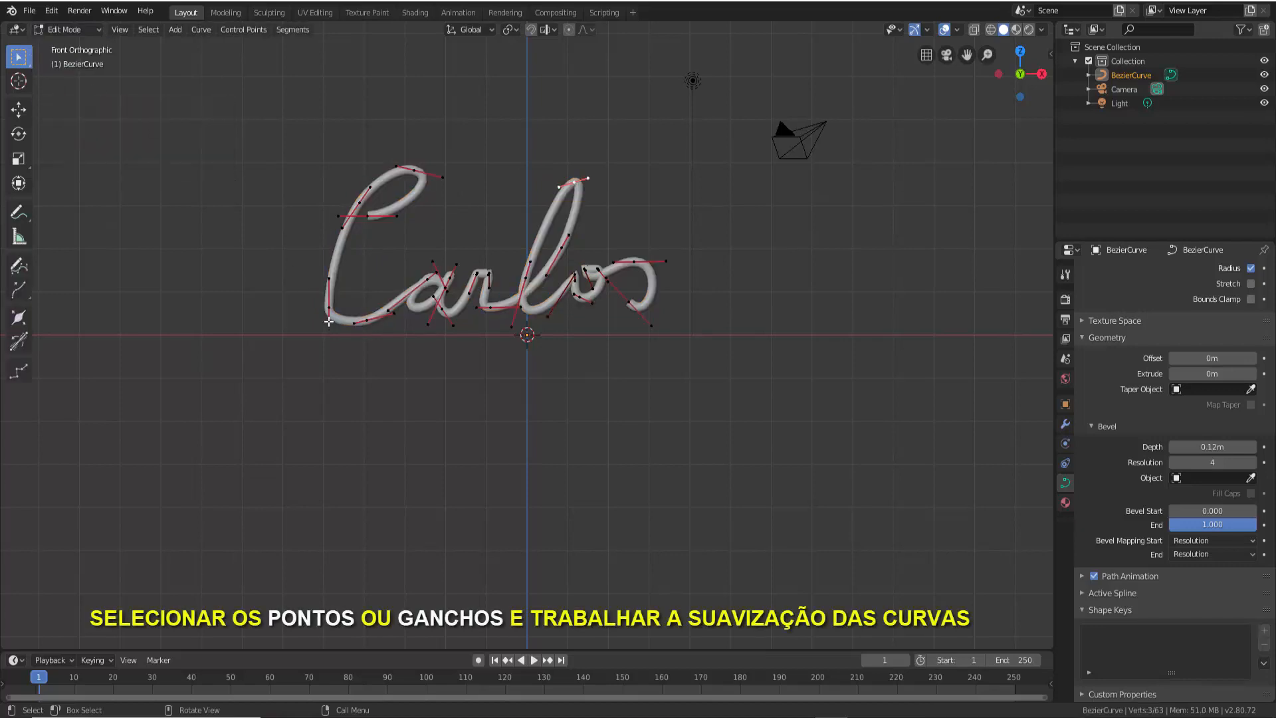
pyautogui.click(329, 322)
pyautogui.press('g')
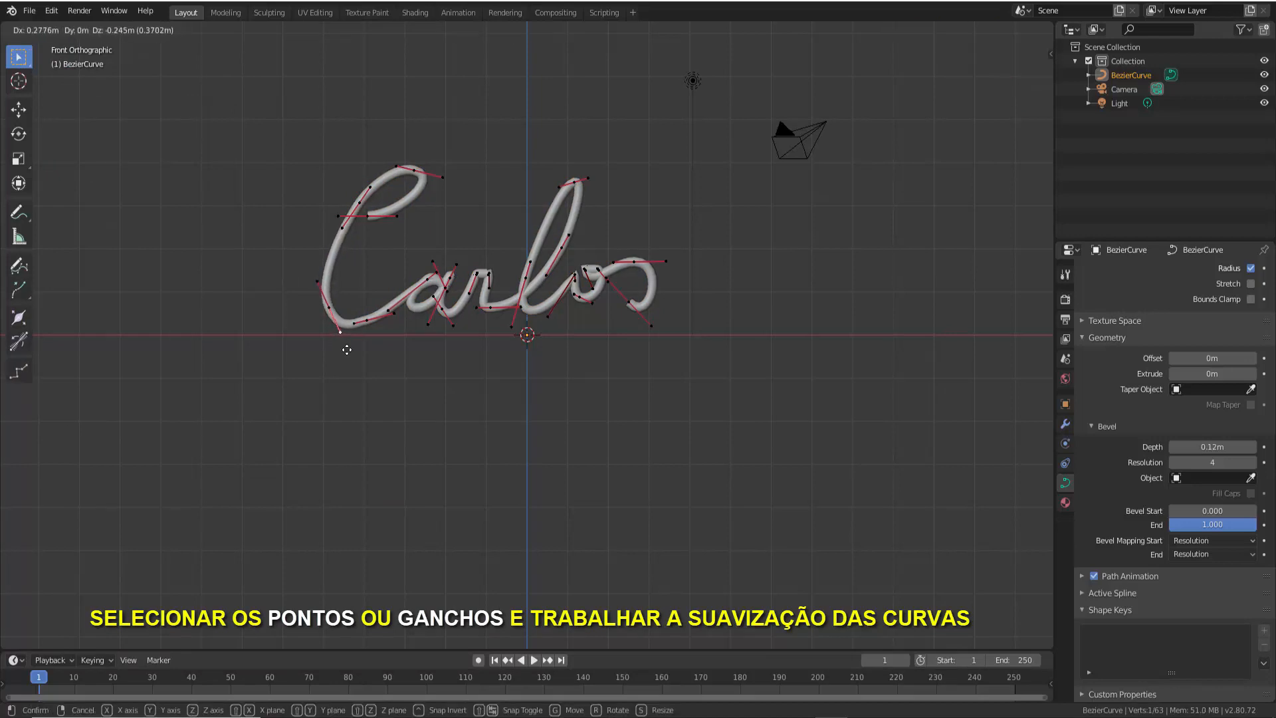
pyautogui.click(347, 350)
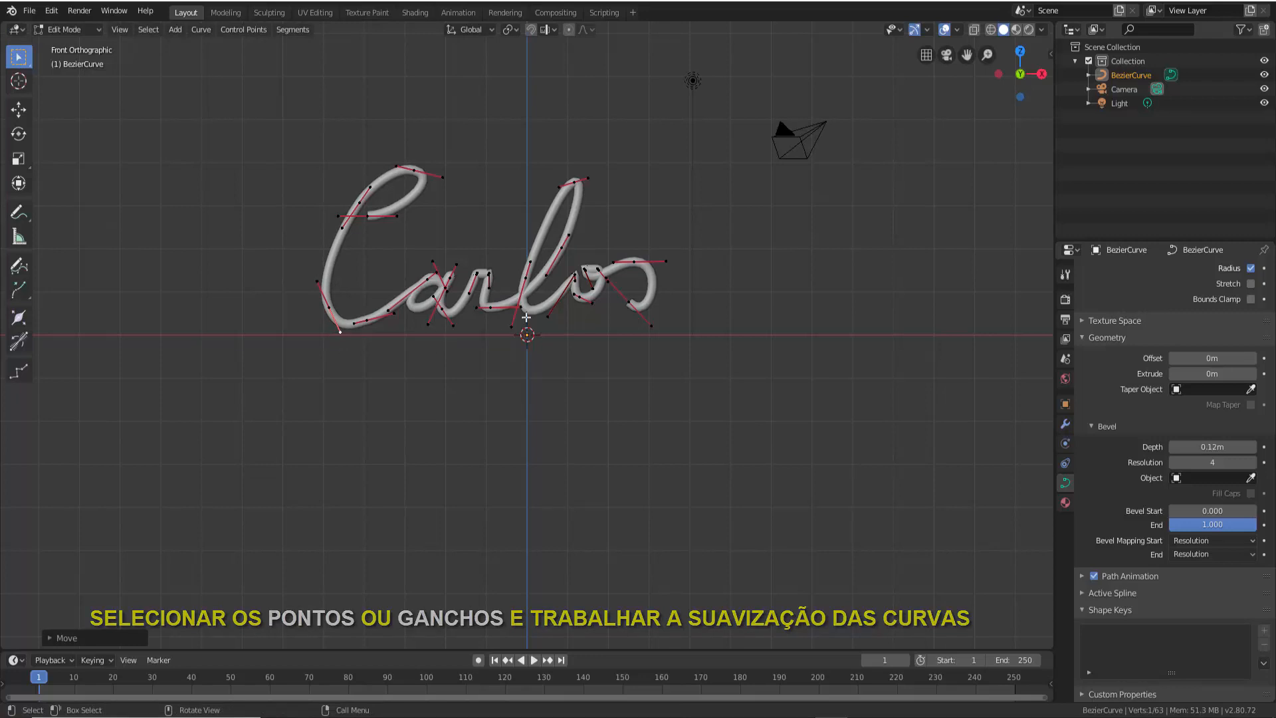
pyautogui.click(67, 30)
pyautogui.click(60, 47)
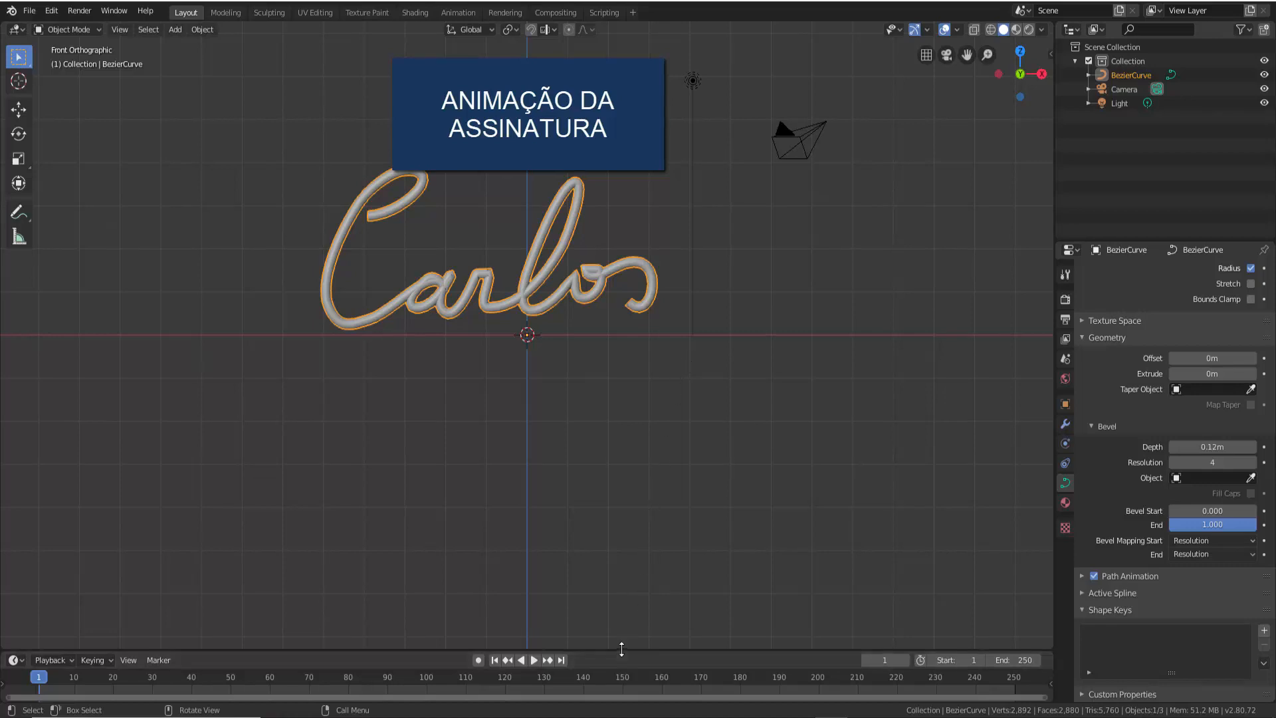
# Enlarge the timeline, set the curve's Bevel End to 0 and insert a keyframe for it at frame 1.
pyautogui.moveTo(621, 650); pyautogui.dragTo(623, 509)
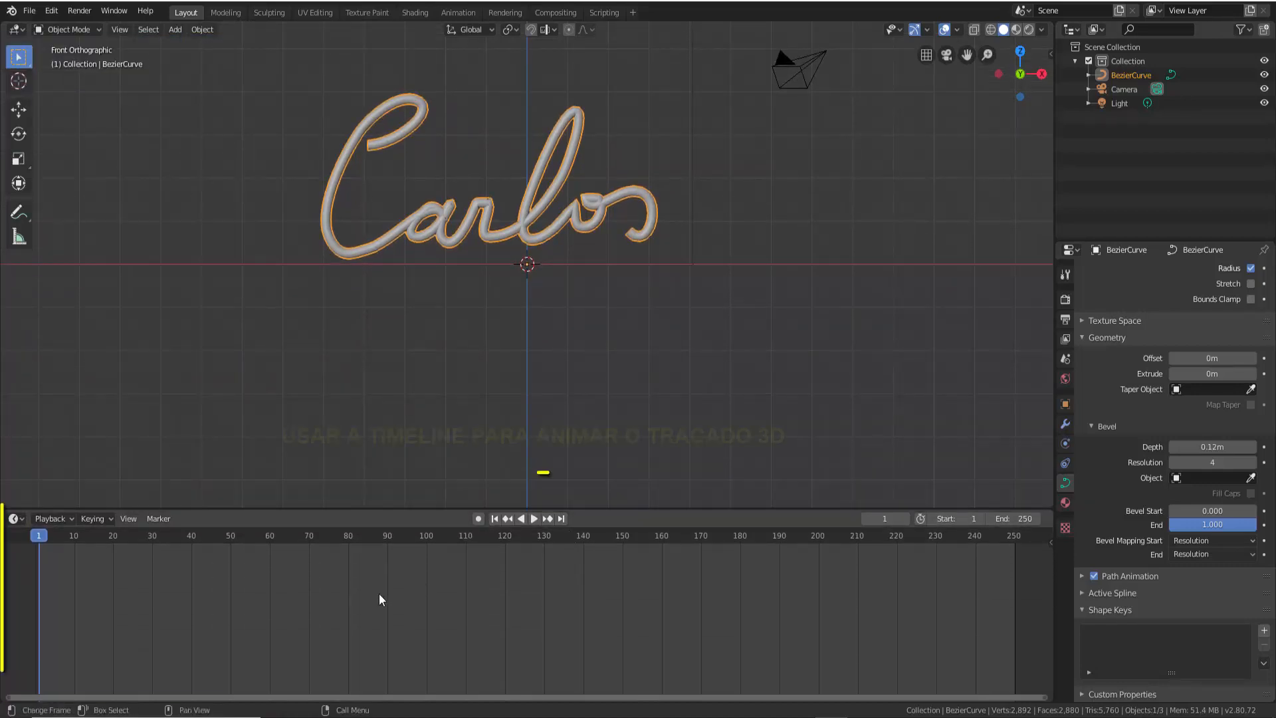
pyautogui.scroll(-4, 313, 604)
pyautogui.scroll(-2, 369, 624)
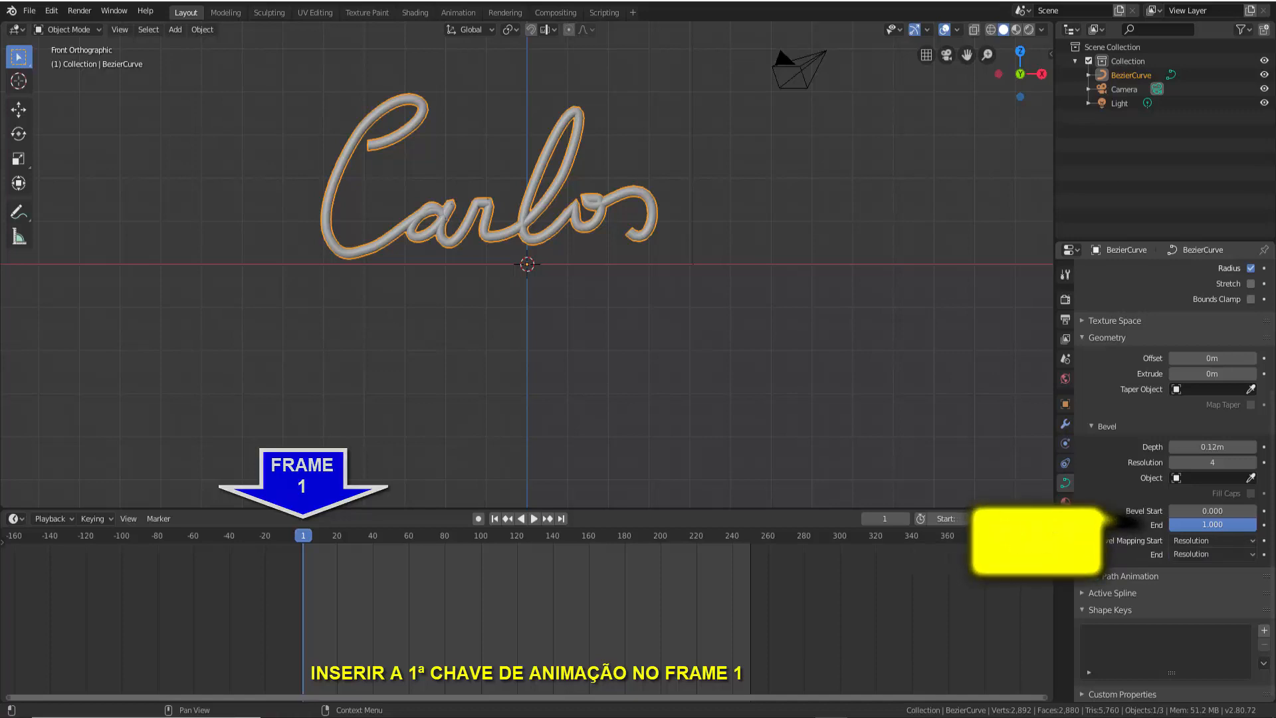
pyautogui.moveTo(1219, 529); pyautogui.dragTo(1105, 529)
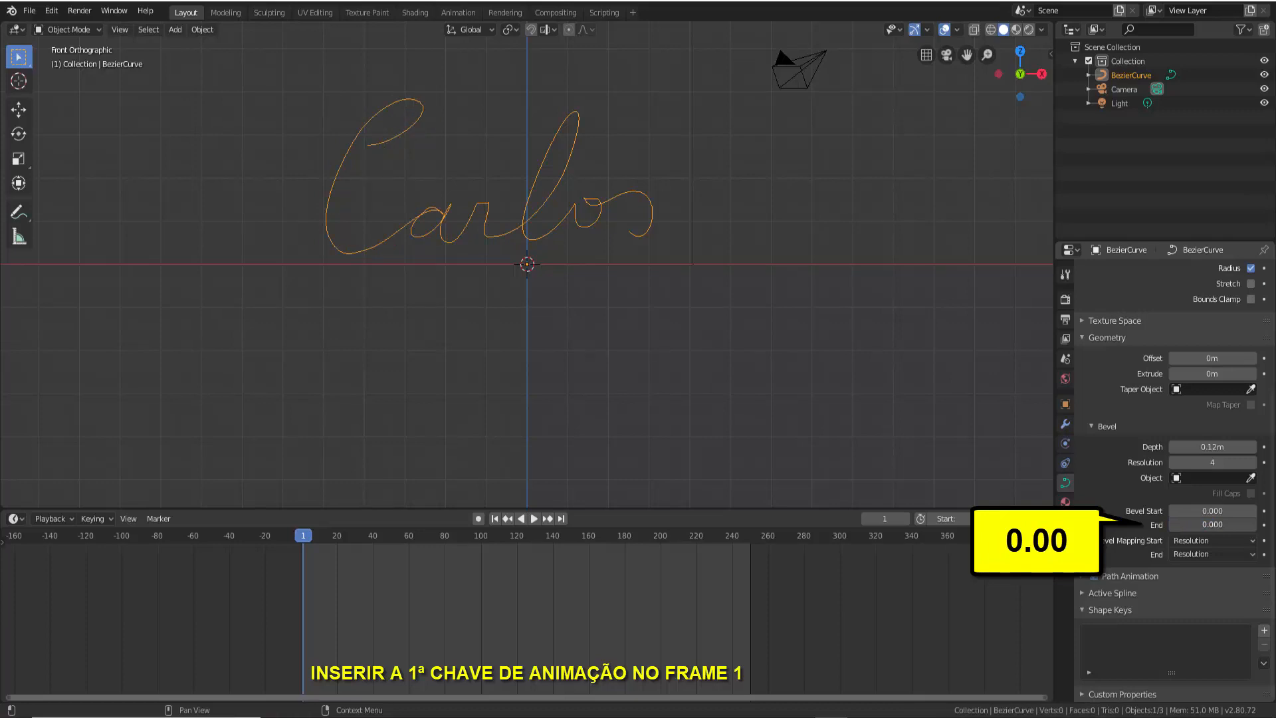
pyautogui.rightClick(1210, 524)
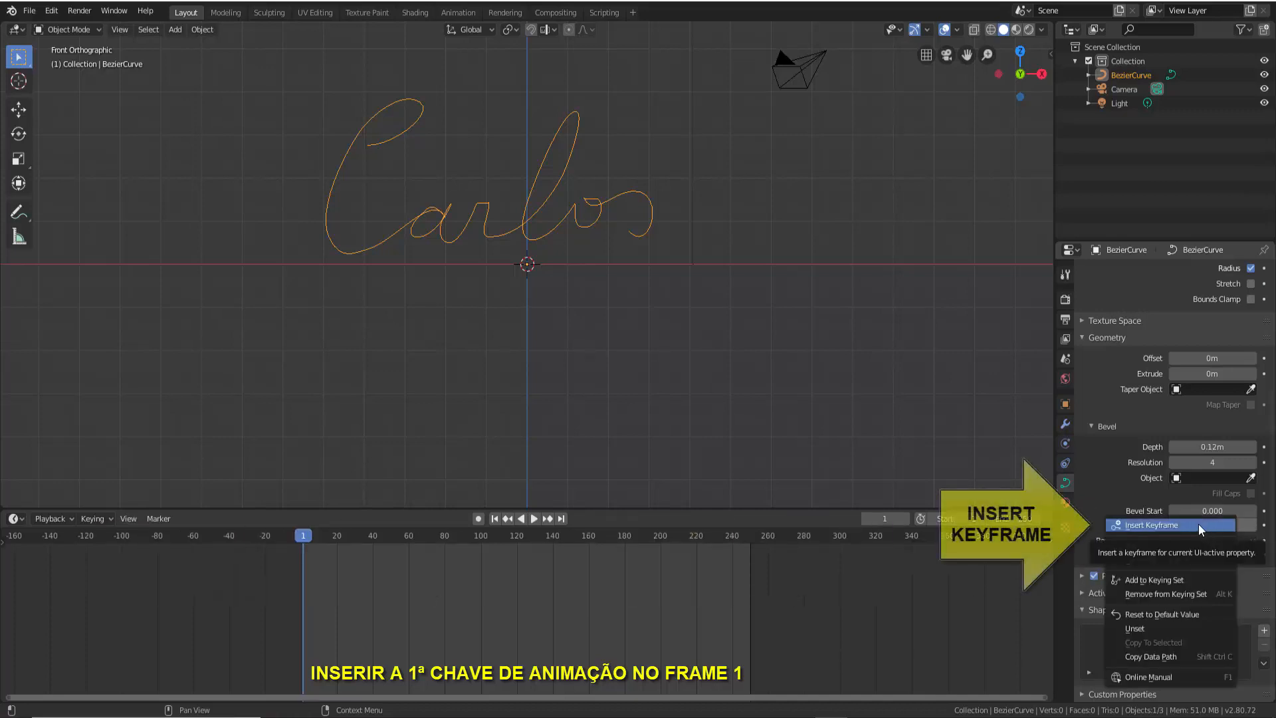
pyautogui.click(1146, 526)
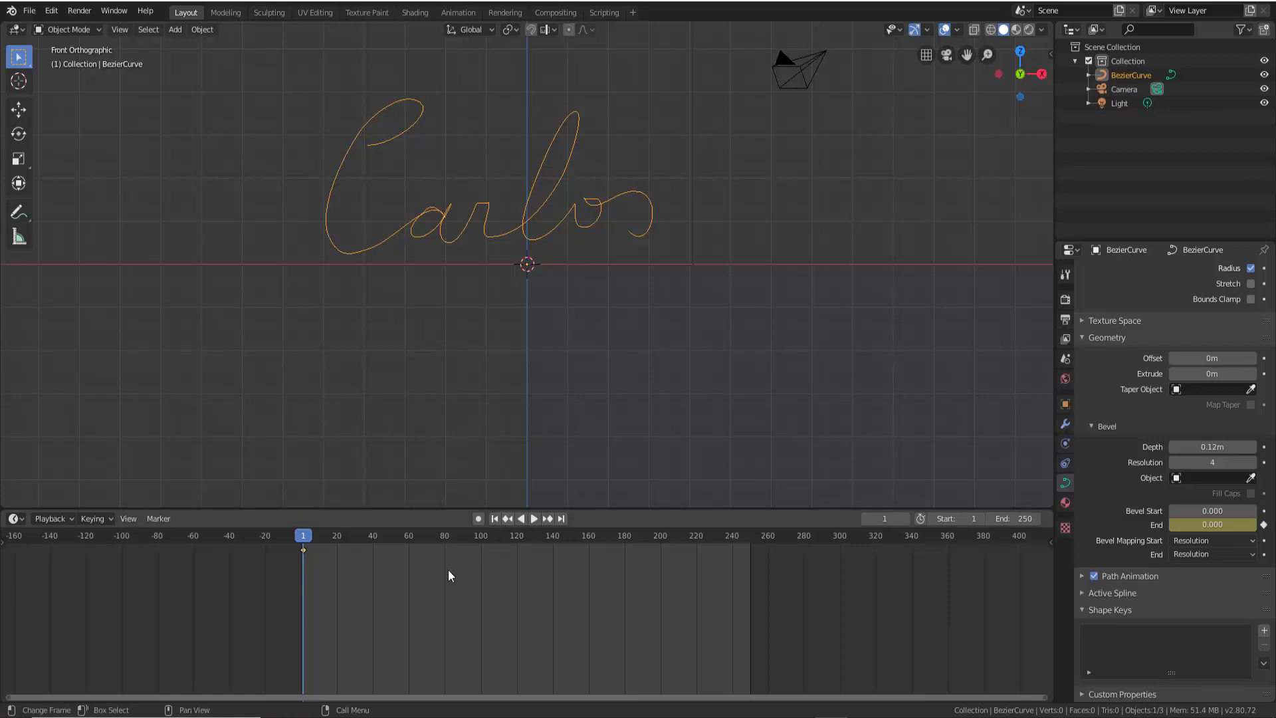
# At frame 60, set the curve's Bevel End to 1 and insert a second keyframe for it.
pyautogui.click(408, 537)
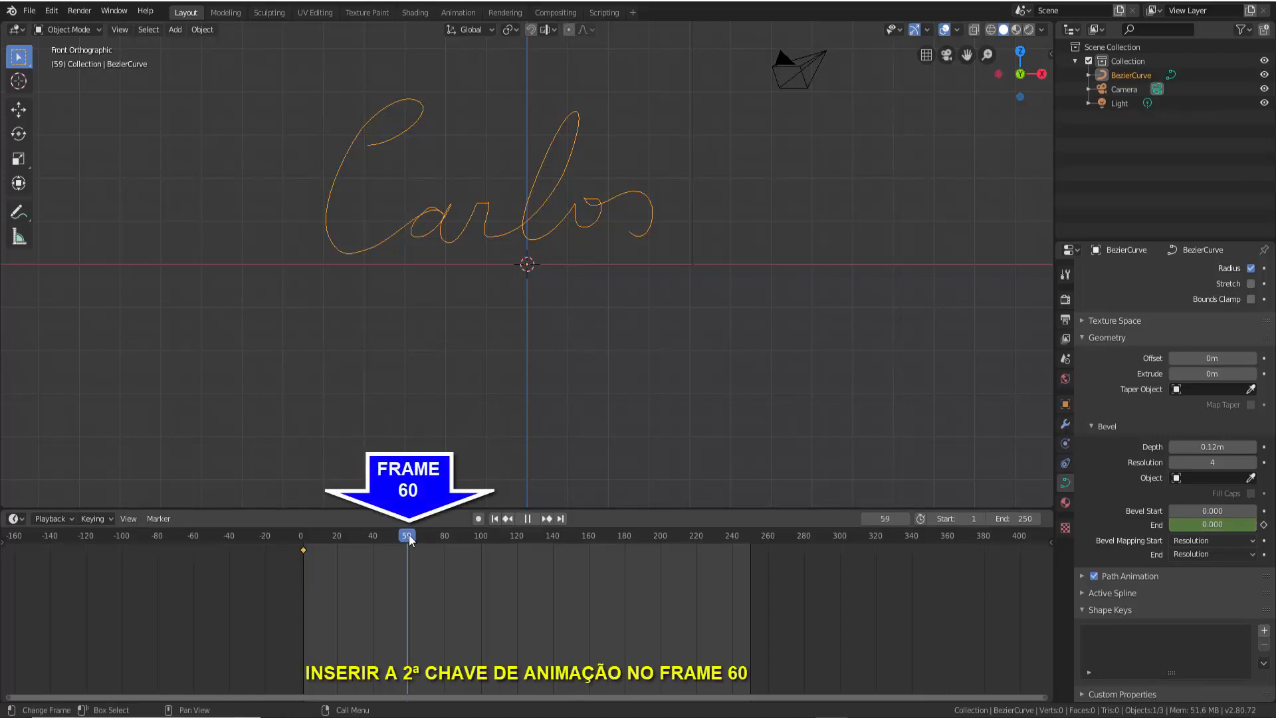
pyautogui.click(409, 535)
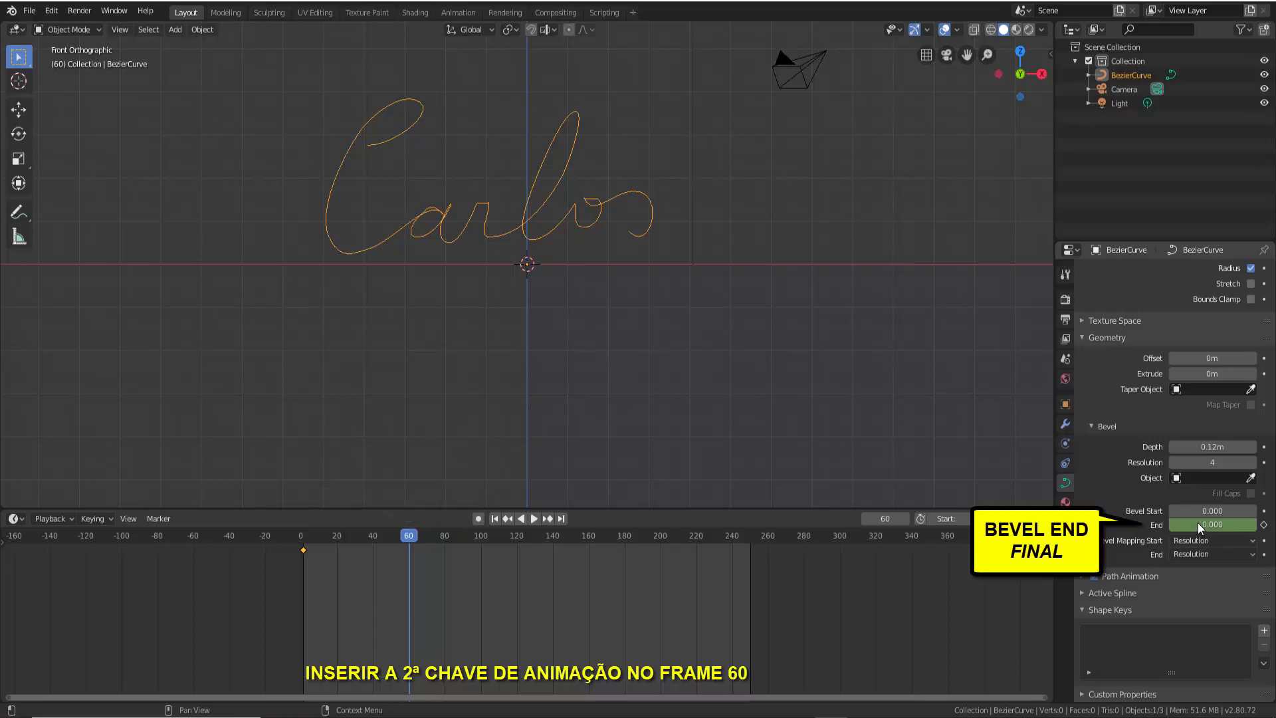
pyautogui.moveTo(1230, 524); pyautogui.dragTo(1259, 530)
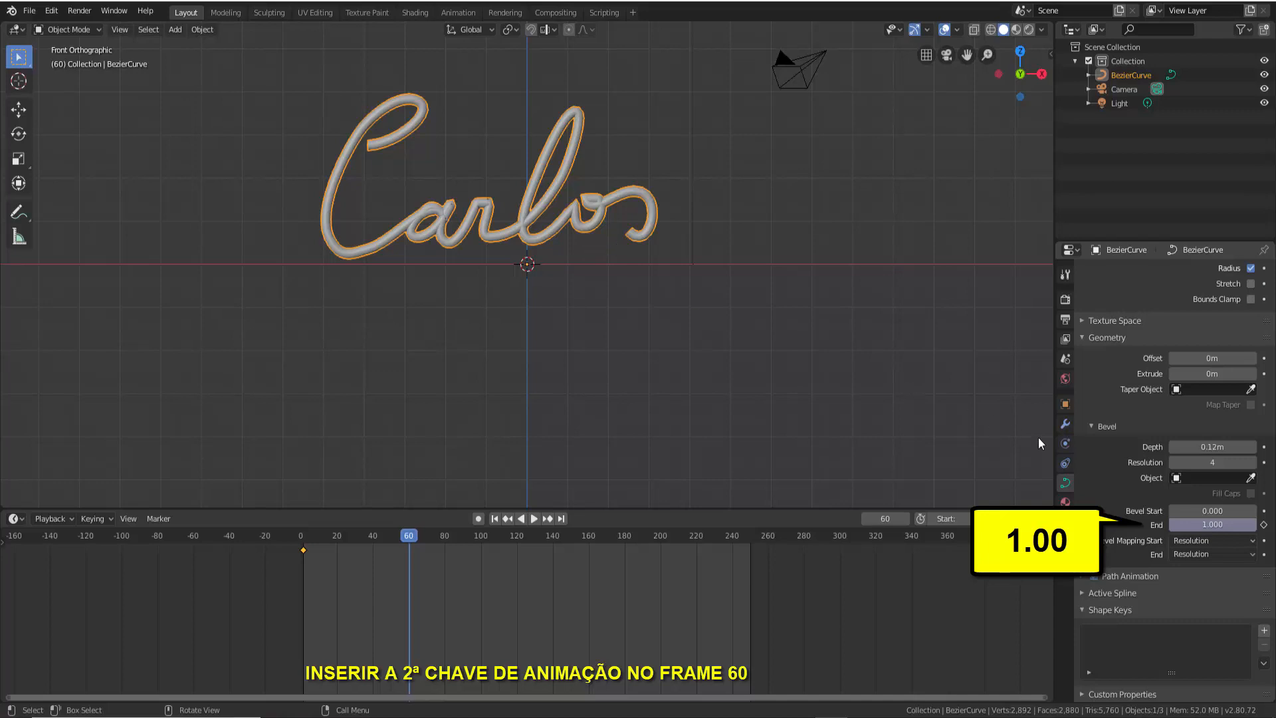
pyautogui.rightClick(1210, 526)
pyautogui.click(1182, 526)
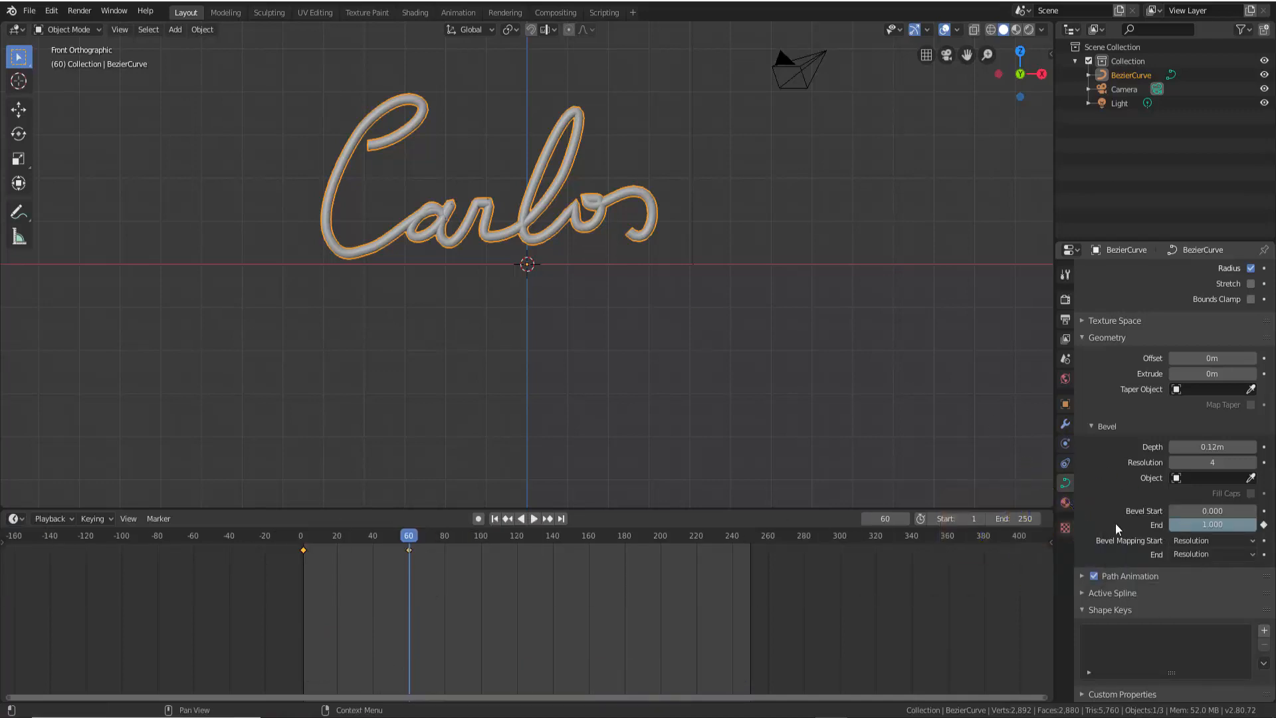
# Play the signature's writing animation from frame 0 and stop it after the second keyframe.
pyautogui.click(300, 540)
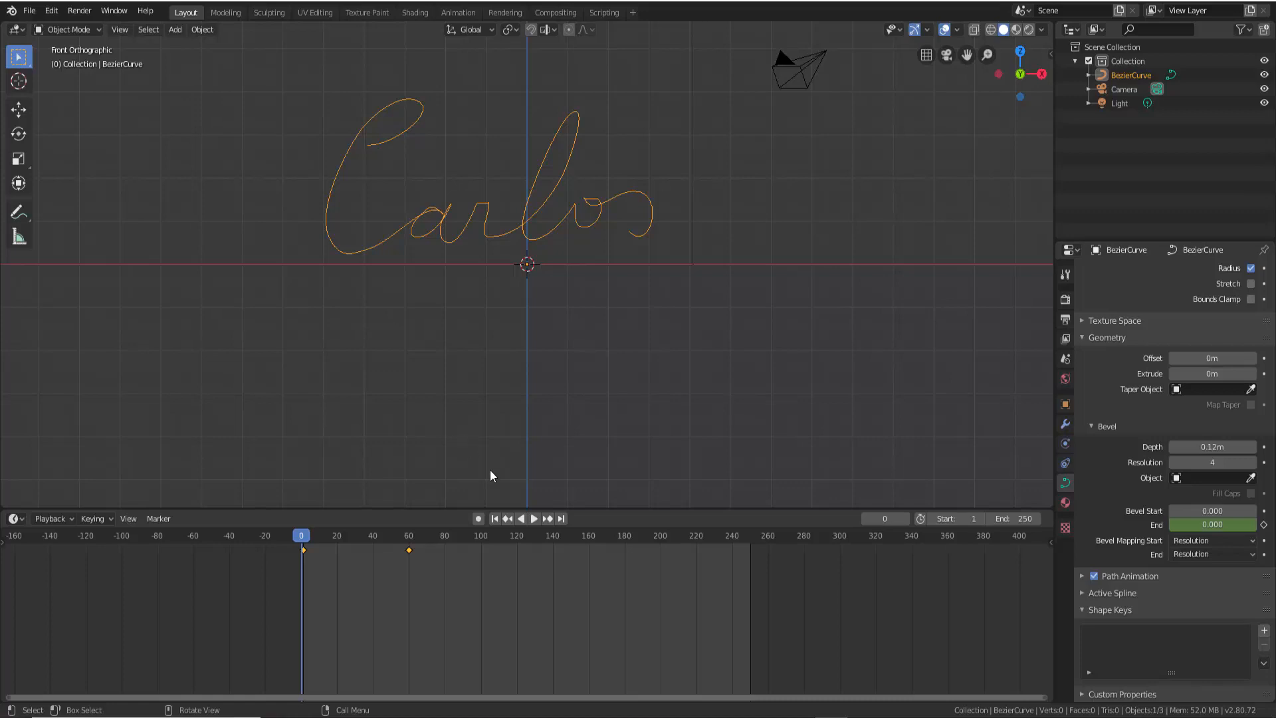
pyautogui.click(534, 519)
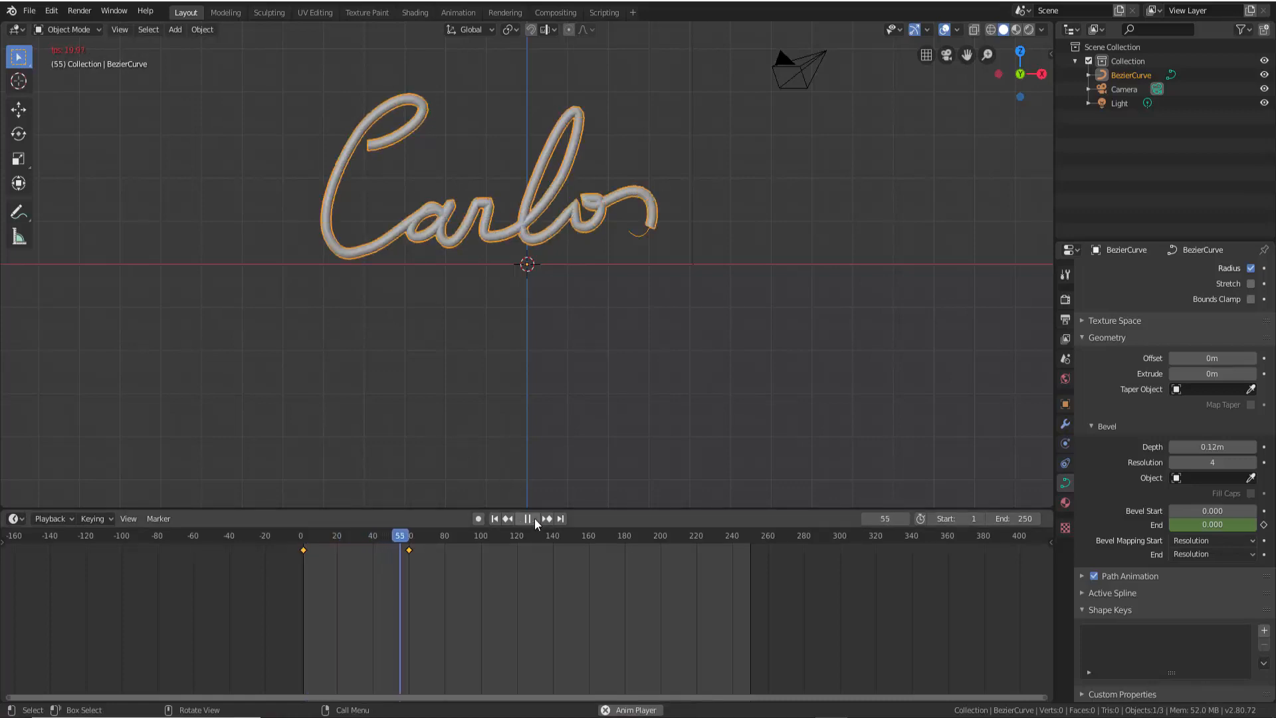
pyautogui.click(534, 519)
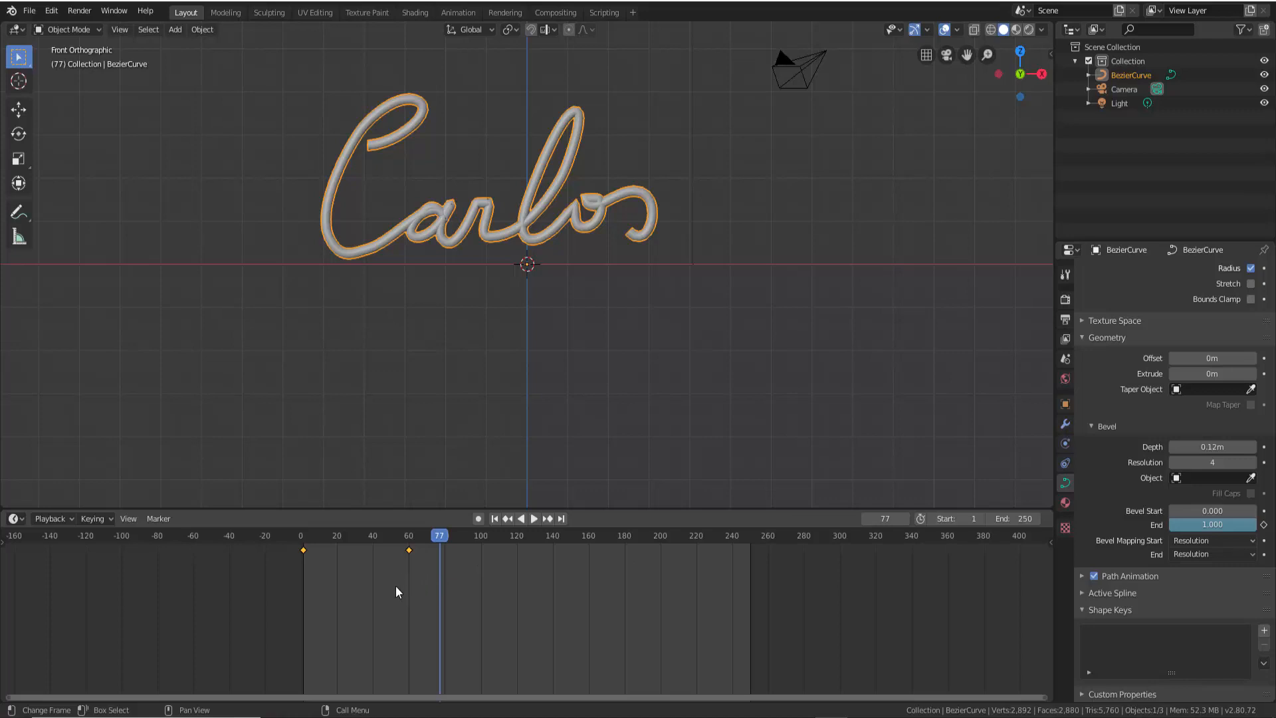
# Slow the writing animation by moving only the second Bevel End keyframe from frame 60 to frame 220.
pyautogui.hotkey('alt', 'a')
pyautogui.press('b')
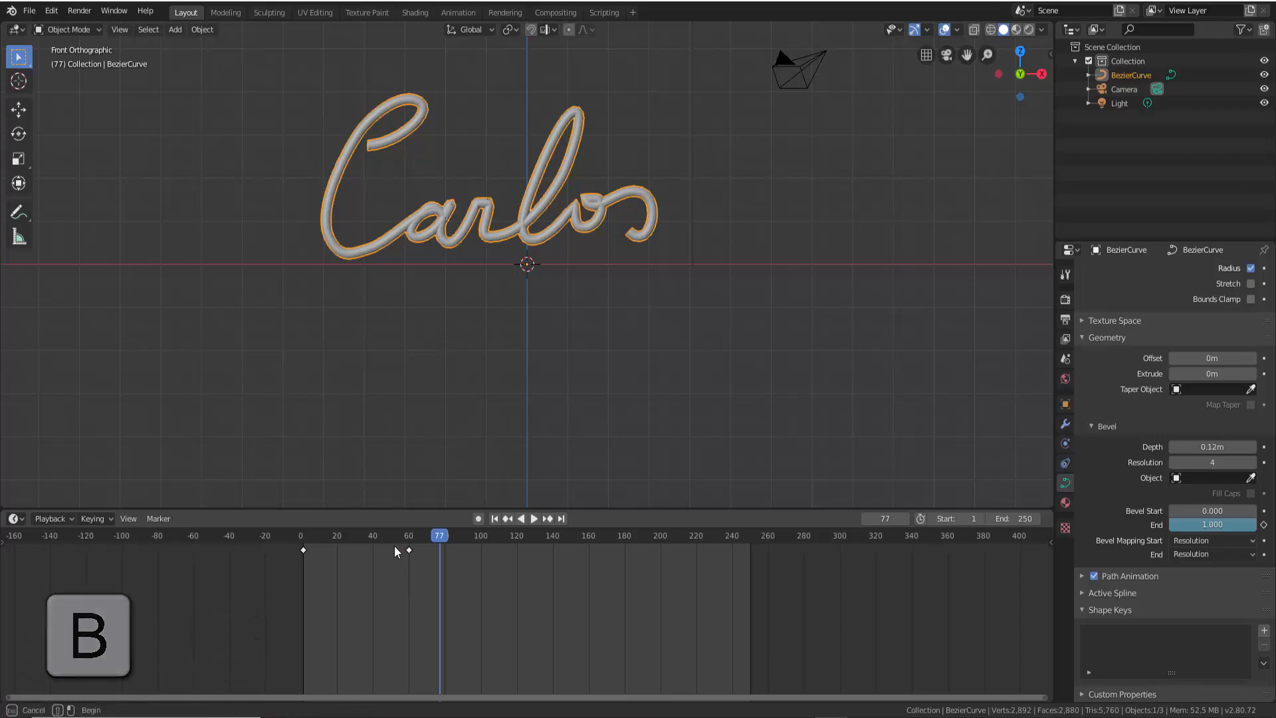
pyautogui.moveTo(400, 546); pyautogui.dragTo(426, 560)
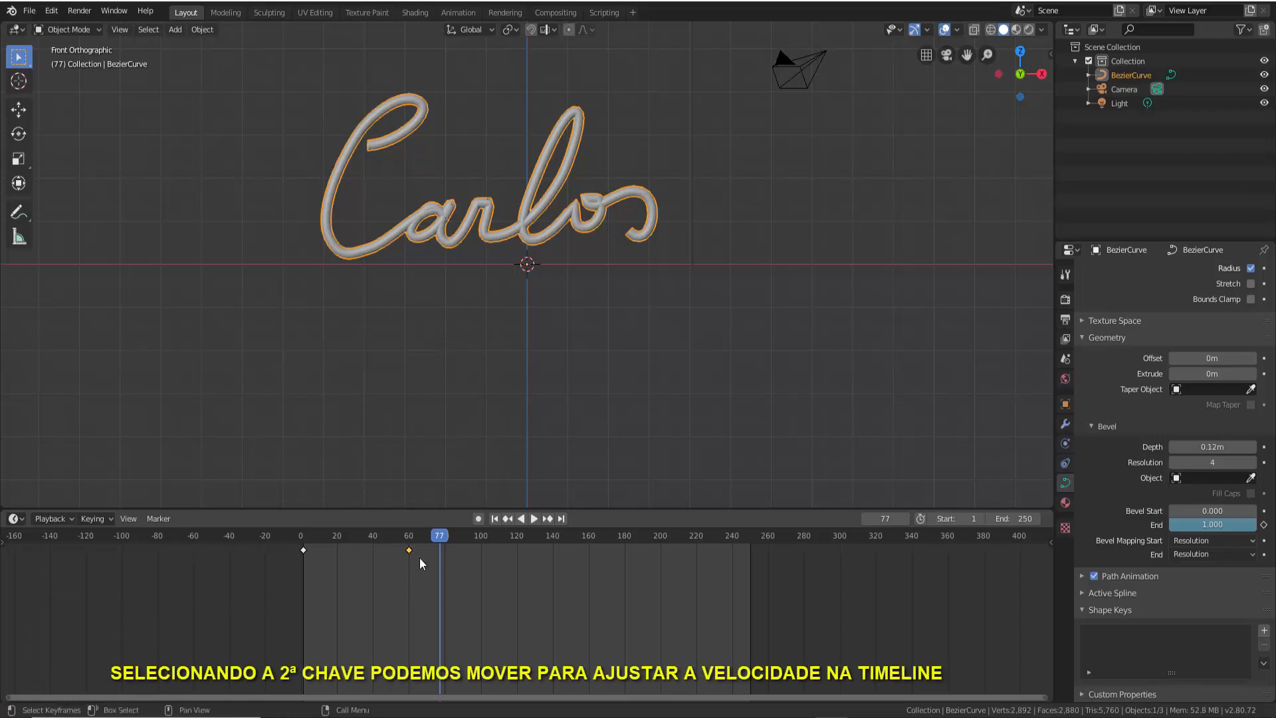
pyautogui.press('g')
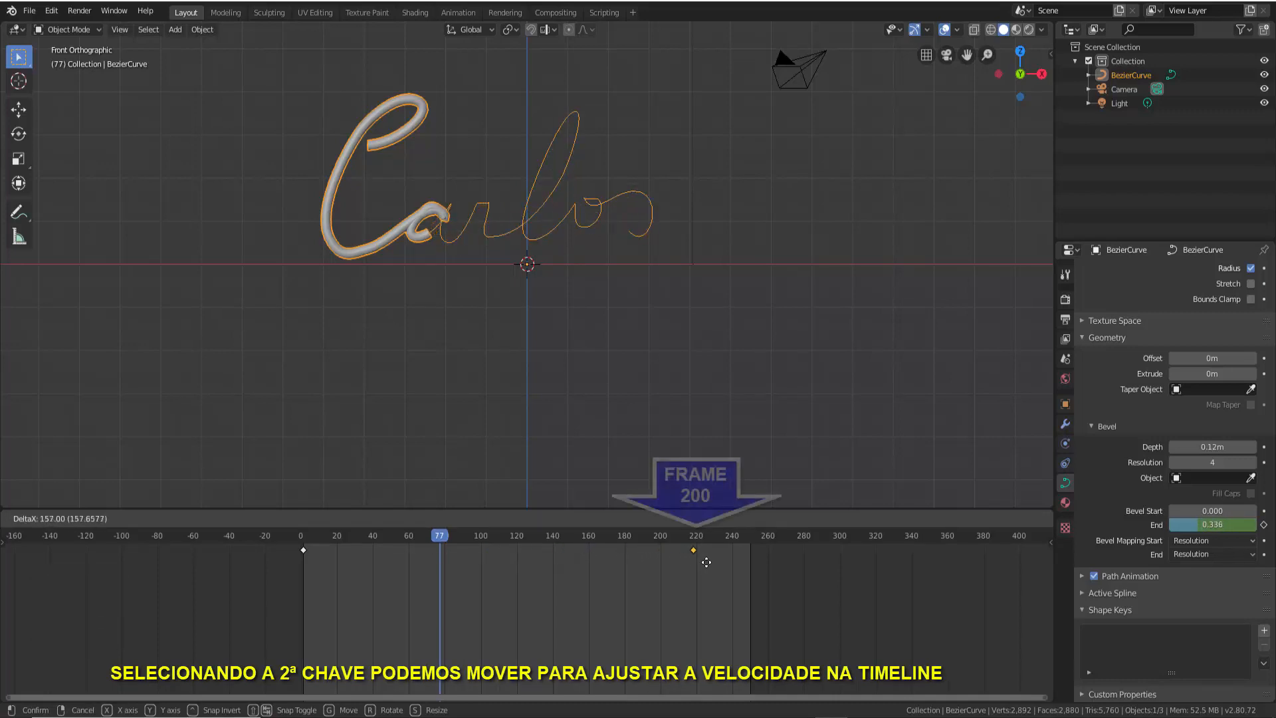
pyautogui.click(710, 563)
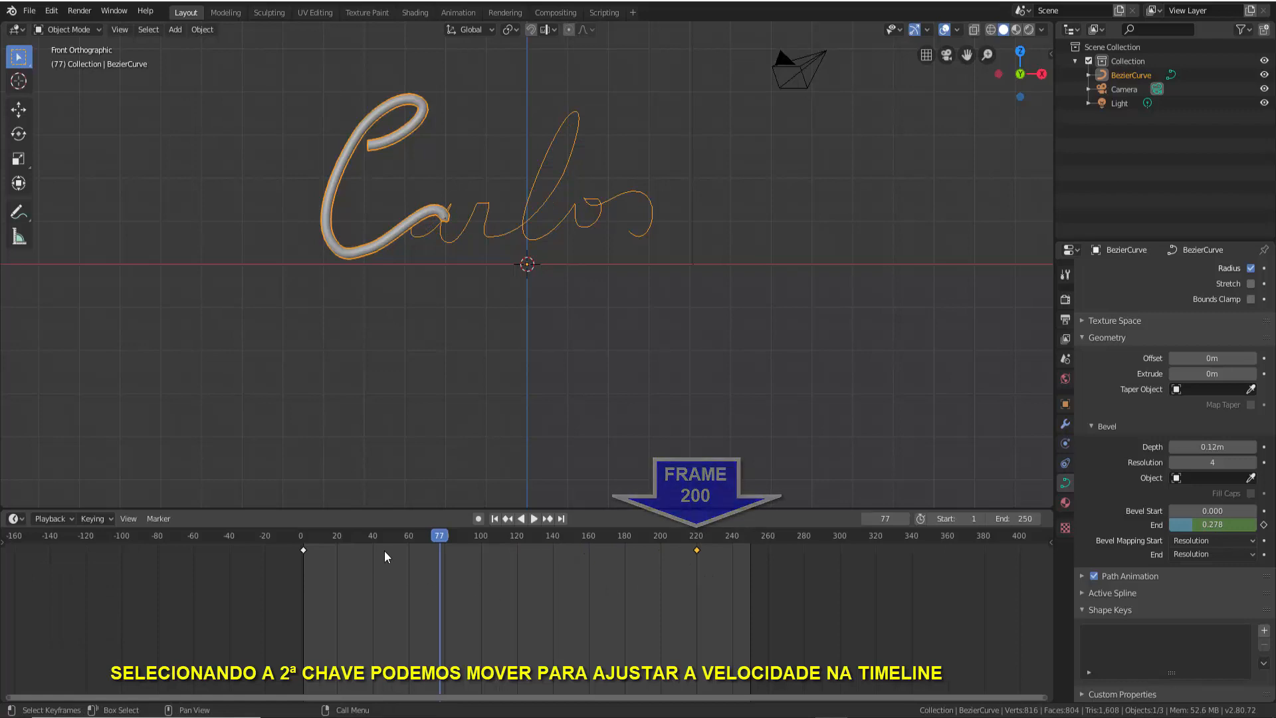
# Replay the slowed animation from the start of the timeline and stop it past frame 220.
pyautogui.moveTo(439, 539); pyautogui.dragTo(302, 538)
pyautogui.click(533, 520)
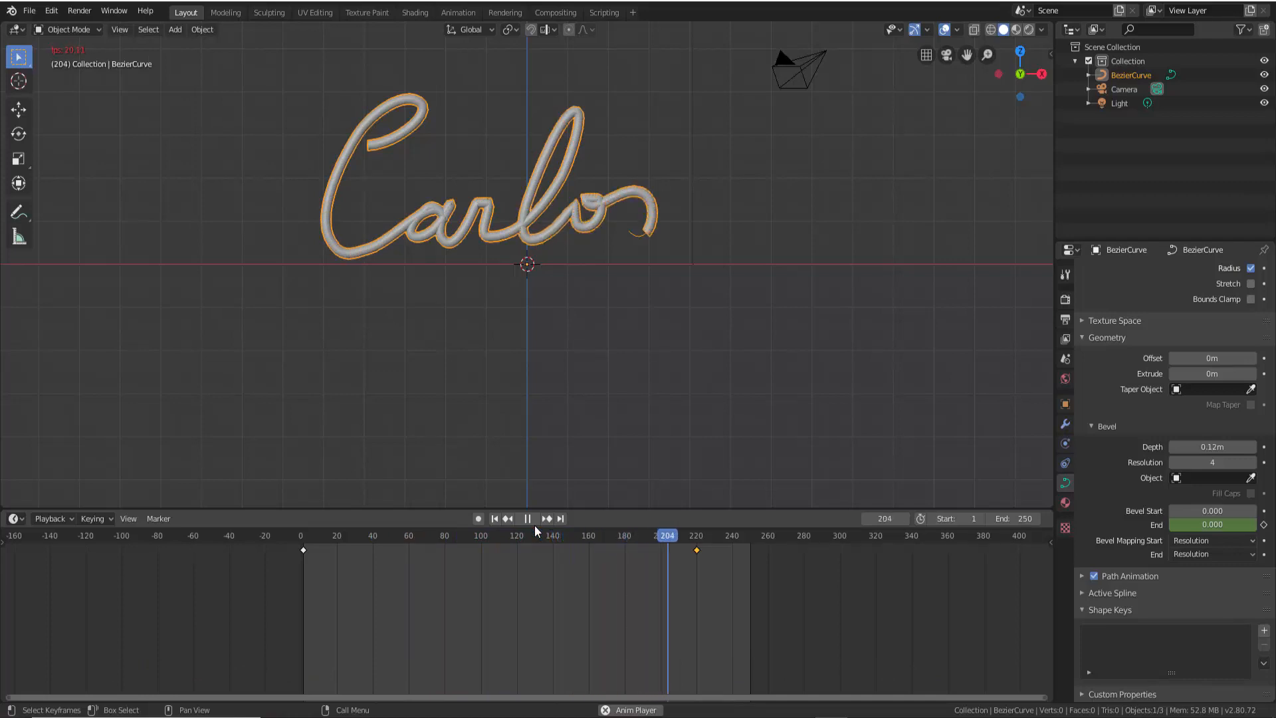
pyautogui.click(526, 516)
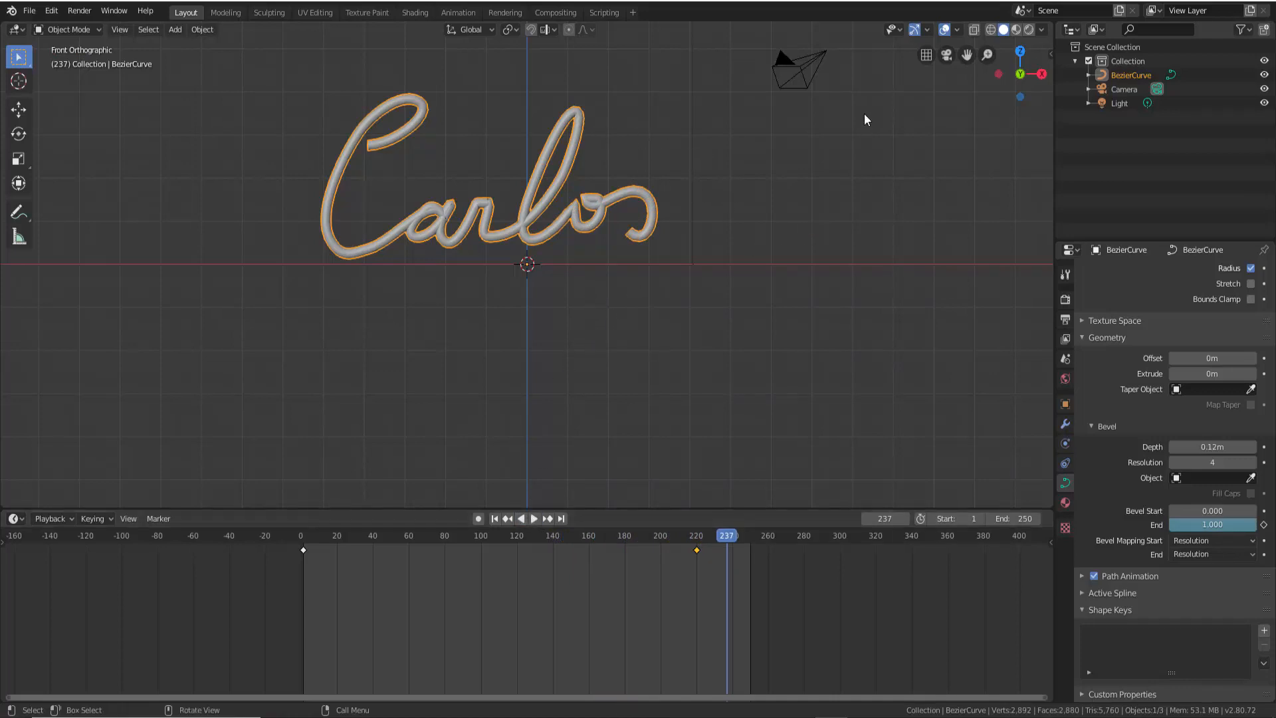
# Switch to the camera view and enable Lock Camera to View.
pyautogui.click(945, 57)
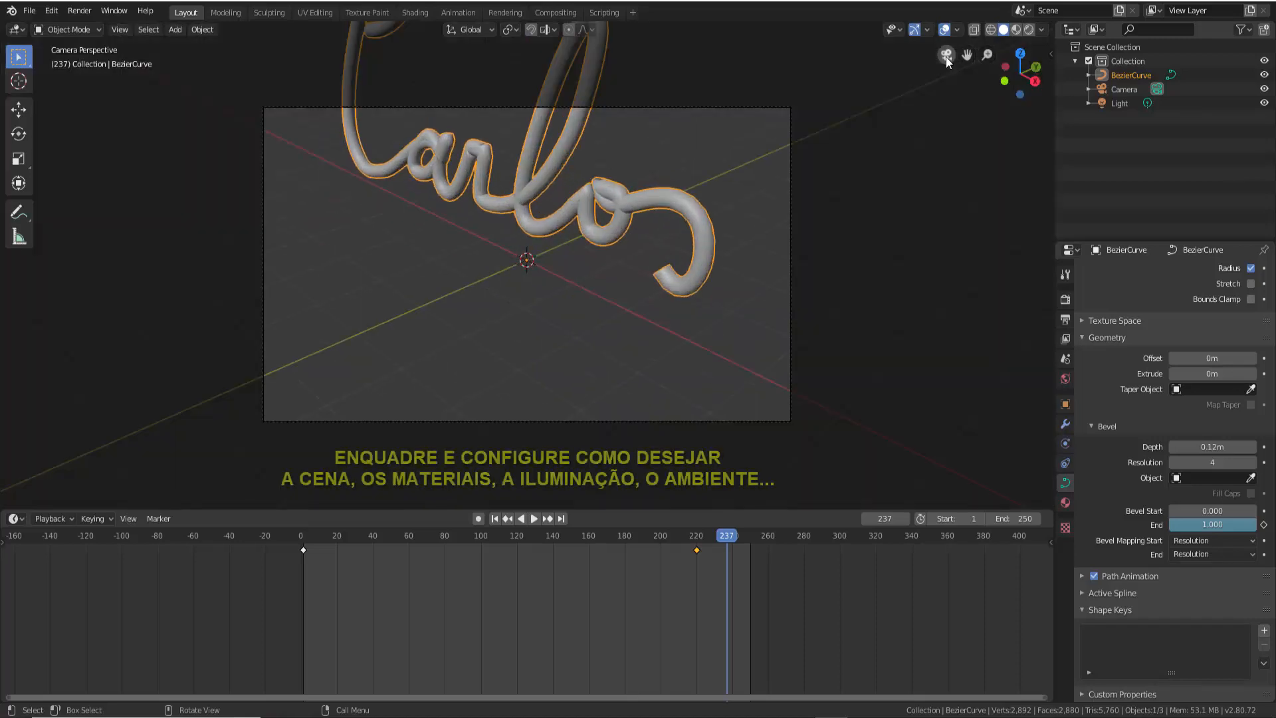
pyautogui.press('n')
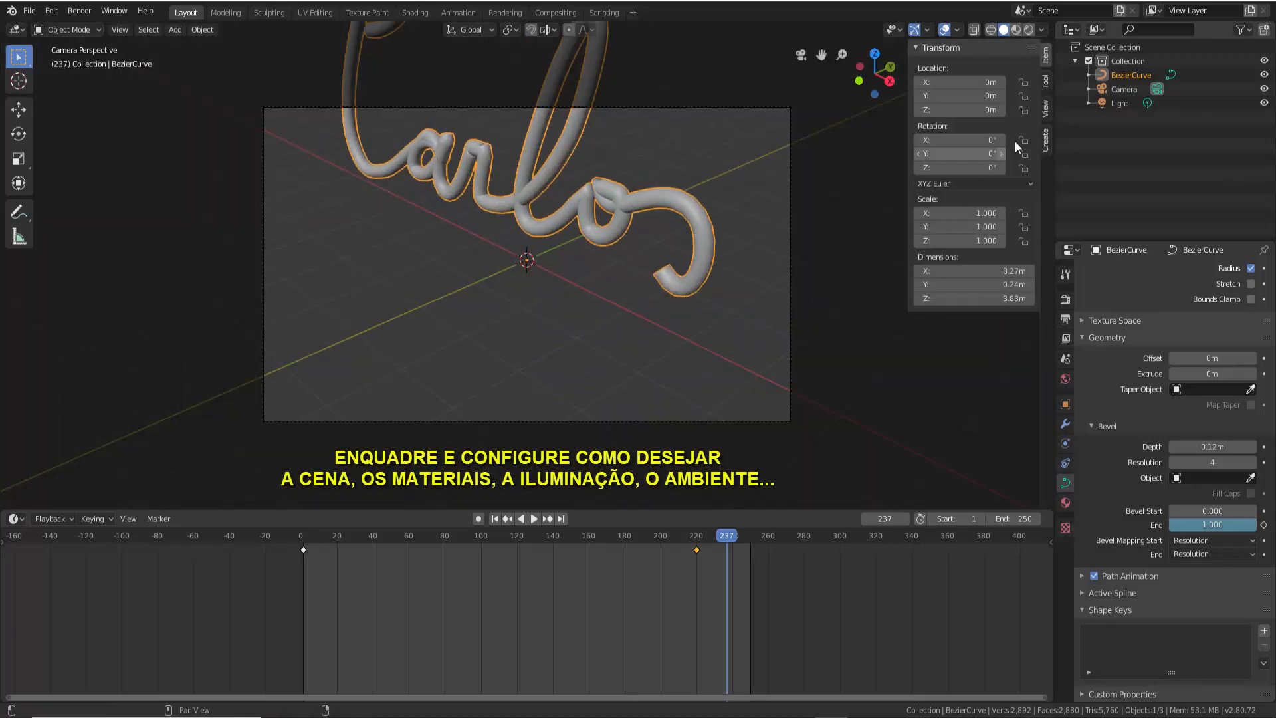
pyautogui.click(1043, 111)
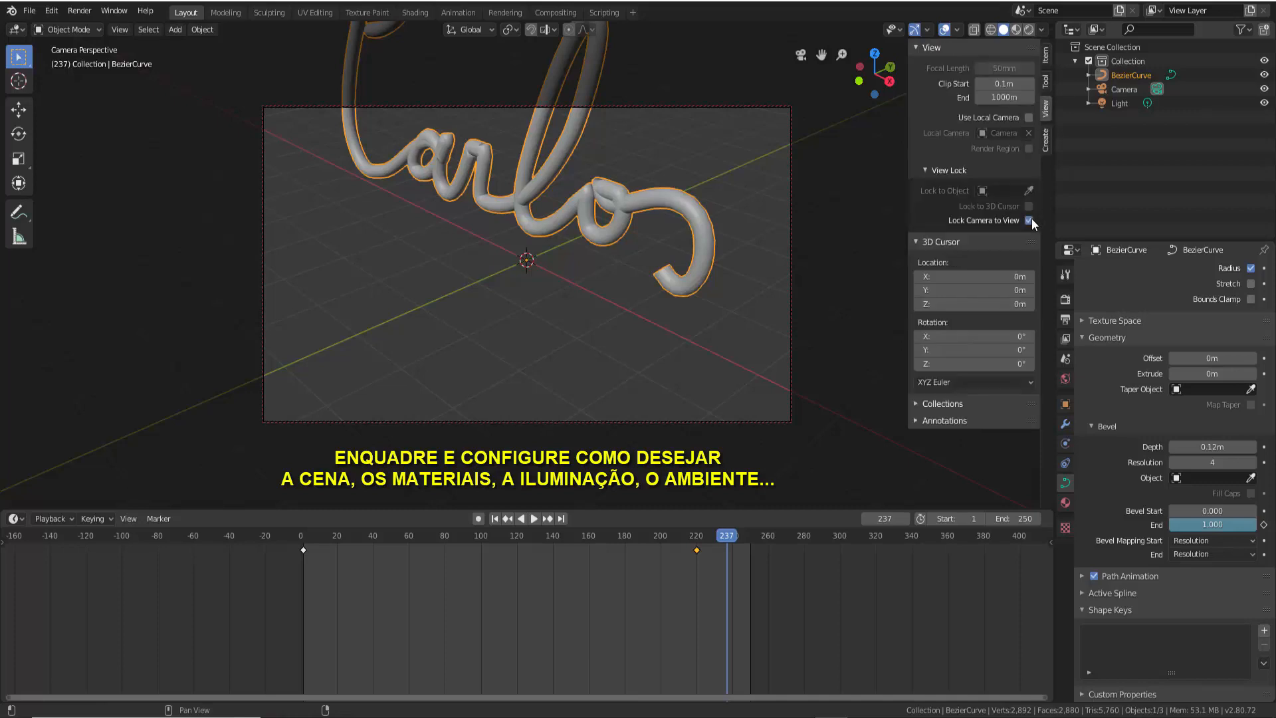
pyautogui.press('n')
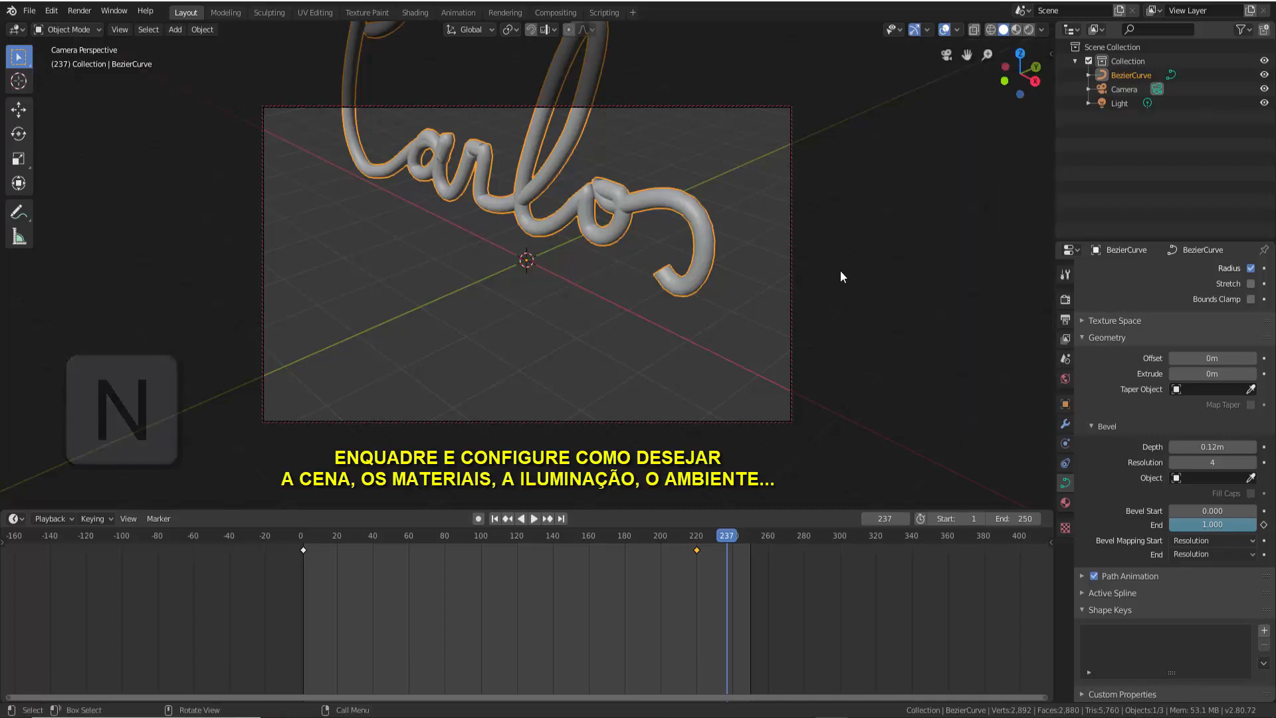
# Reposition the camera so the whole signature fills the frame almost frontally, and play the animation through the camera.
pyautogui.scroll(-2, 636, 282)
pyautogui.scroll(-1, 636, 282)
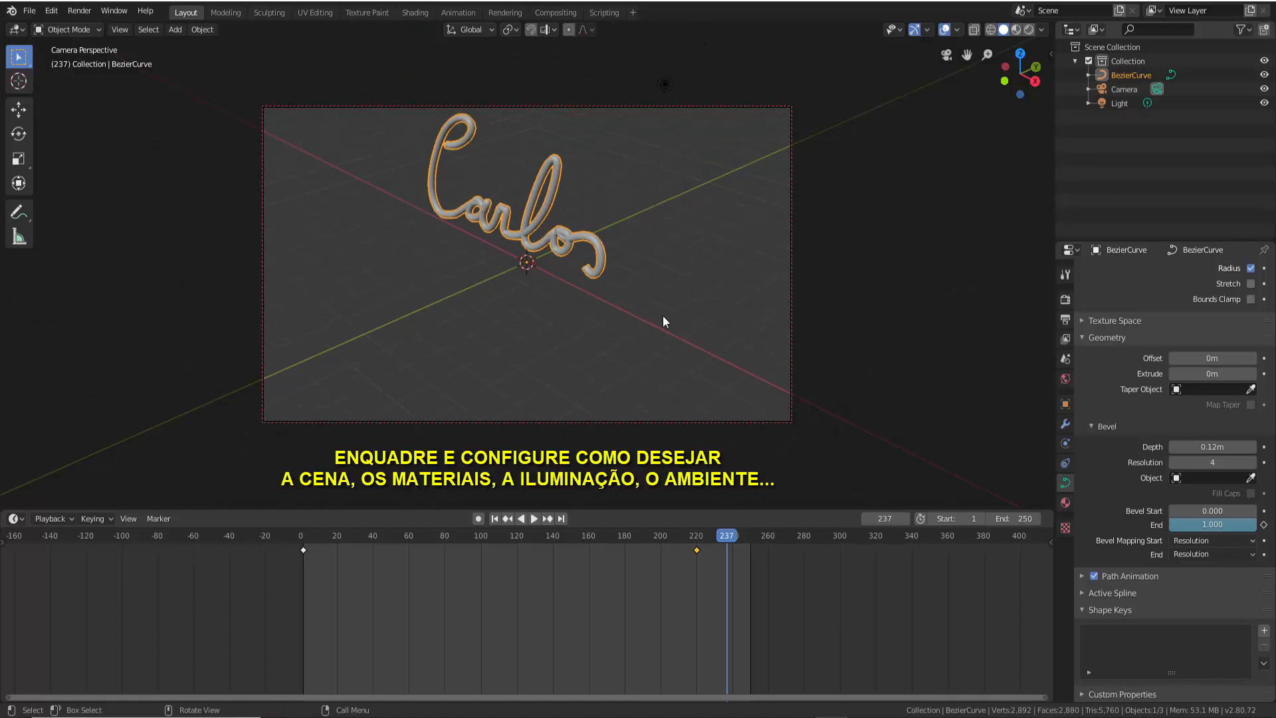
pyautogui.scroll(-1, 677, 323)
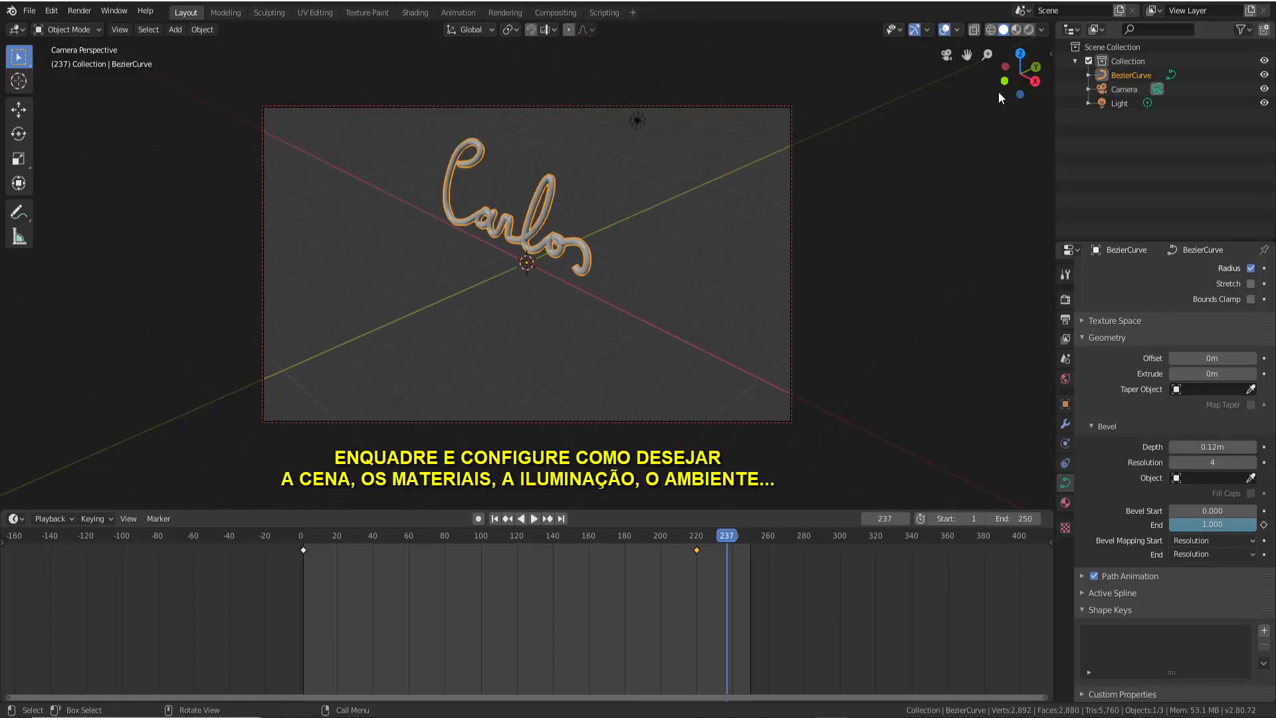
pyautogui.moveTo(1010, 85); pyautogui.dragTo(969, 107)
pyautogui.moveTo(988, 54); pyautogui.dragTo(989, 67)
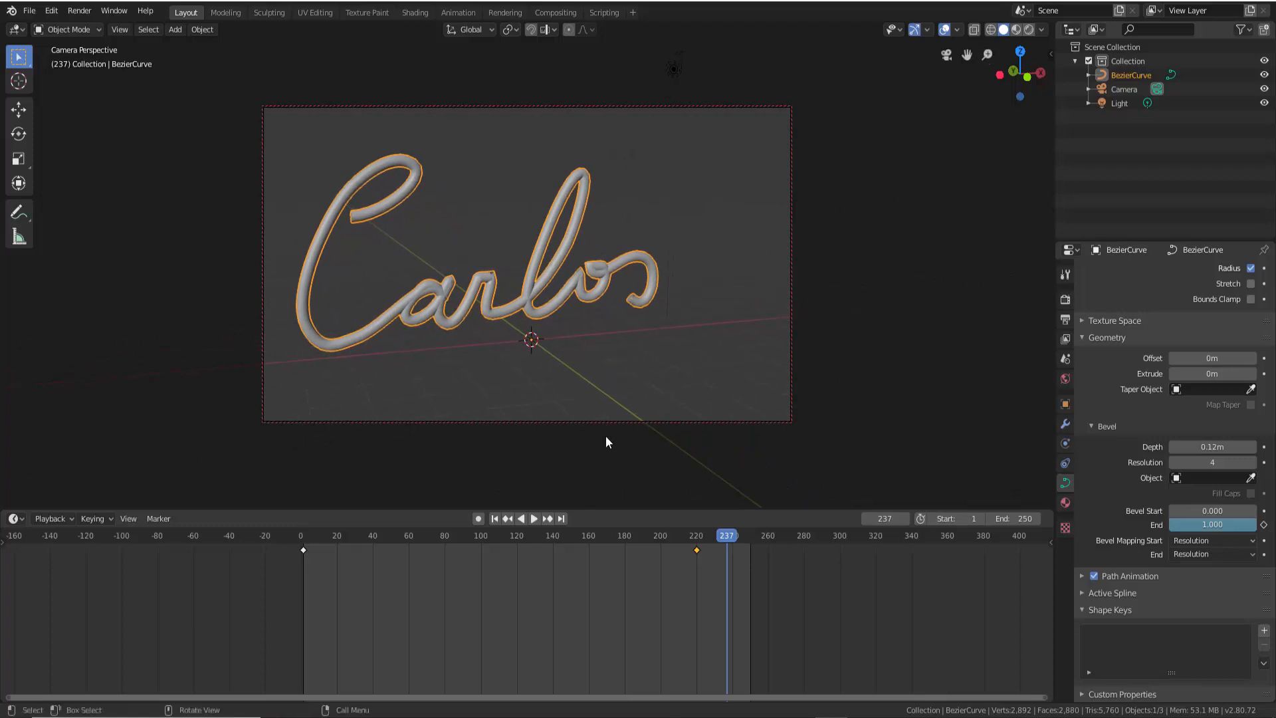
pyautogui.click(534, 520)
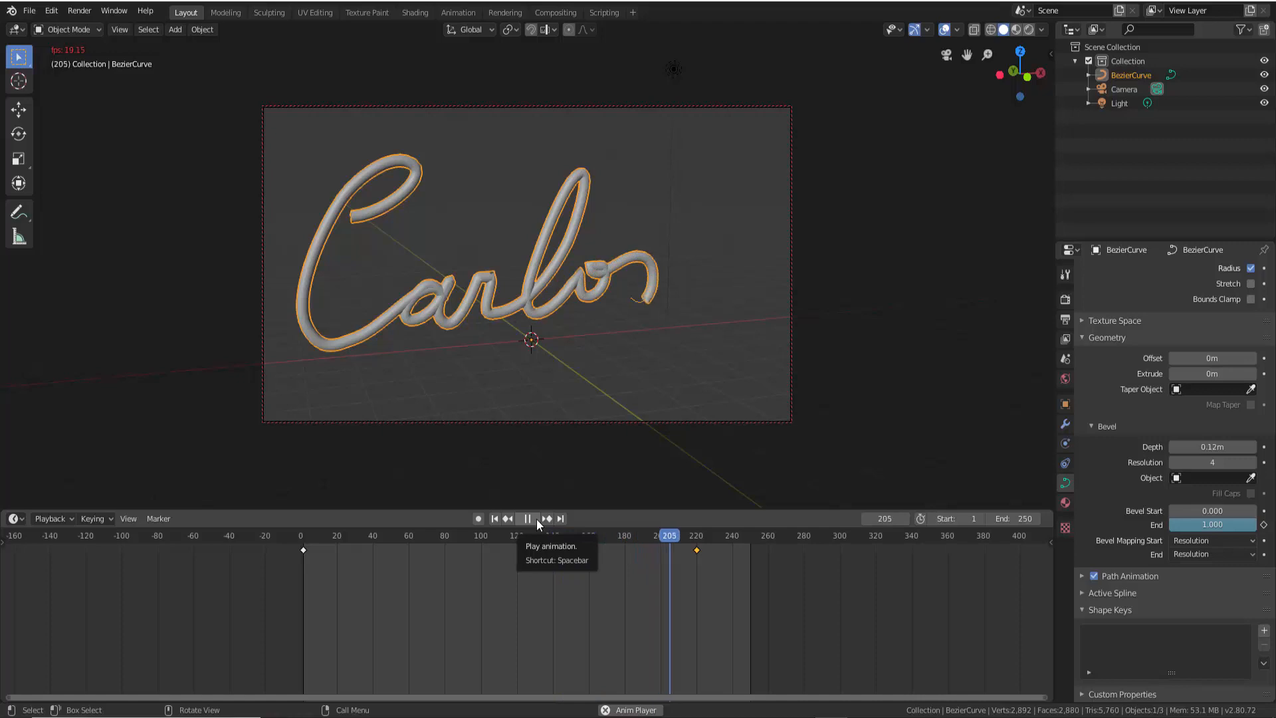
pyautogui.click(530, 519)
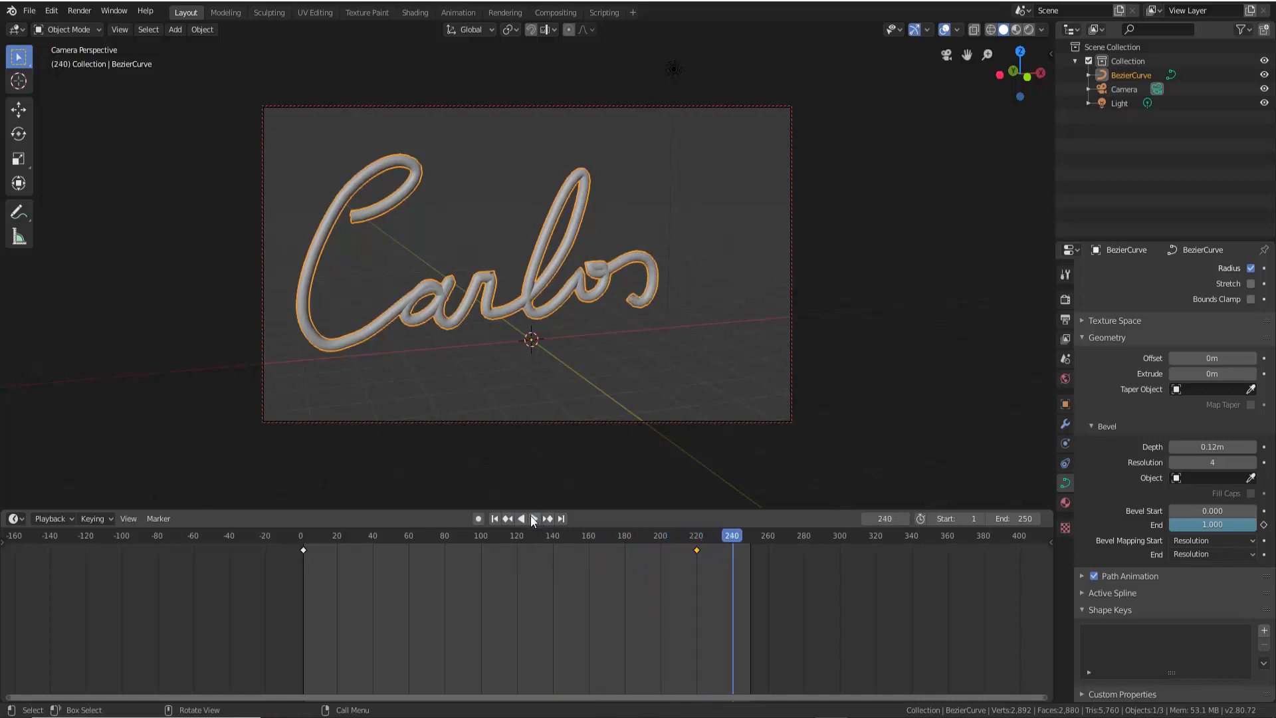